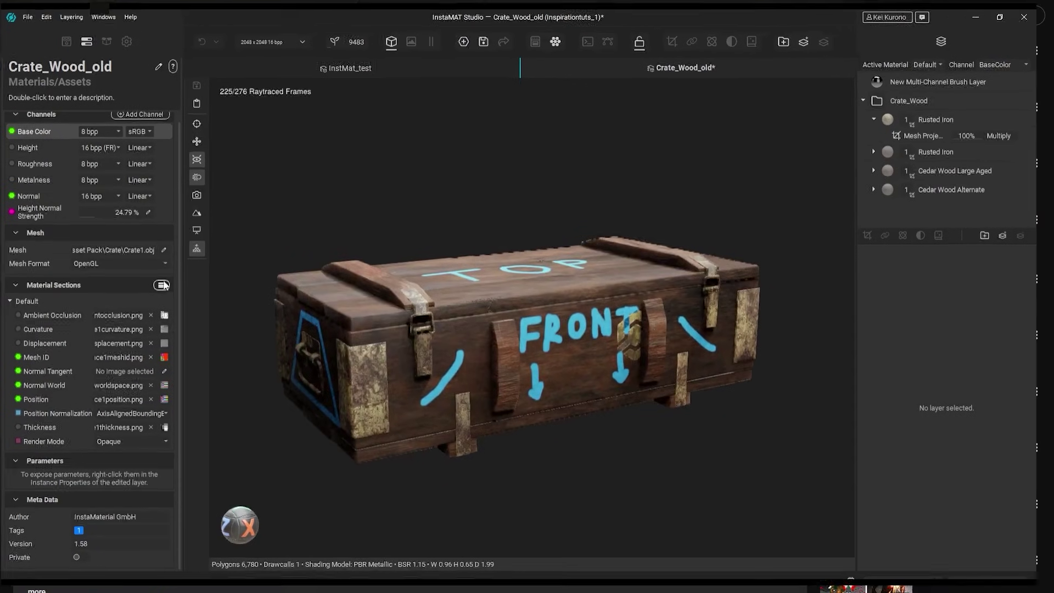
Step: Bake only the Position map for the crate mesh, deactivating the Curvature, Displacement, Mesh ID, Normal World Space and Thickness bakers
click(195, 297)
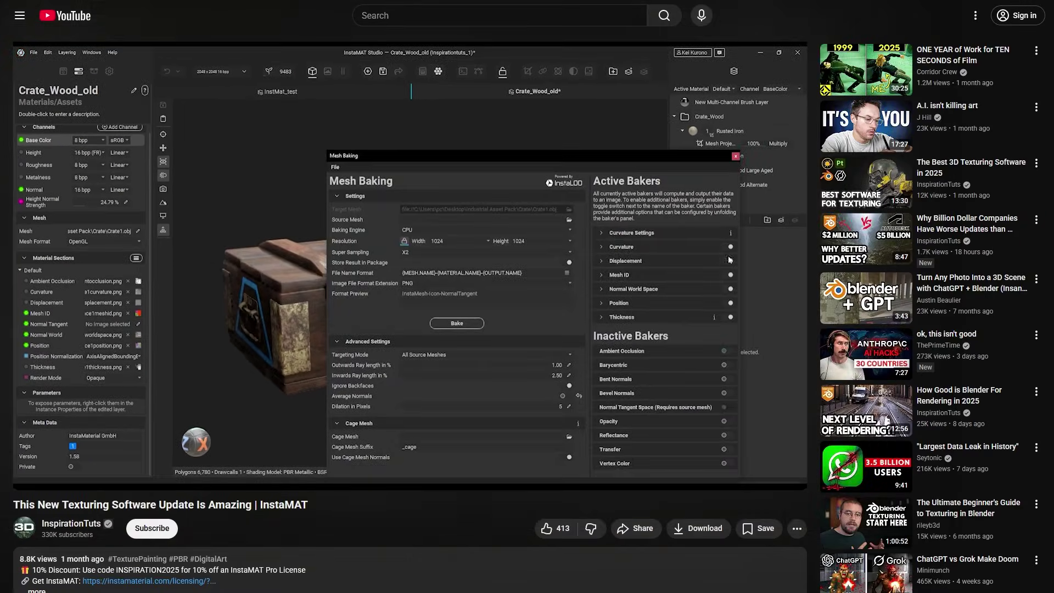
click(730, 255)
click(730, 233)
click(730, 233)
click(731, 247)
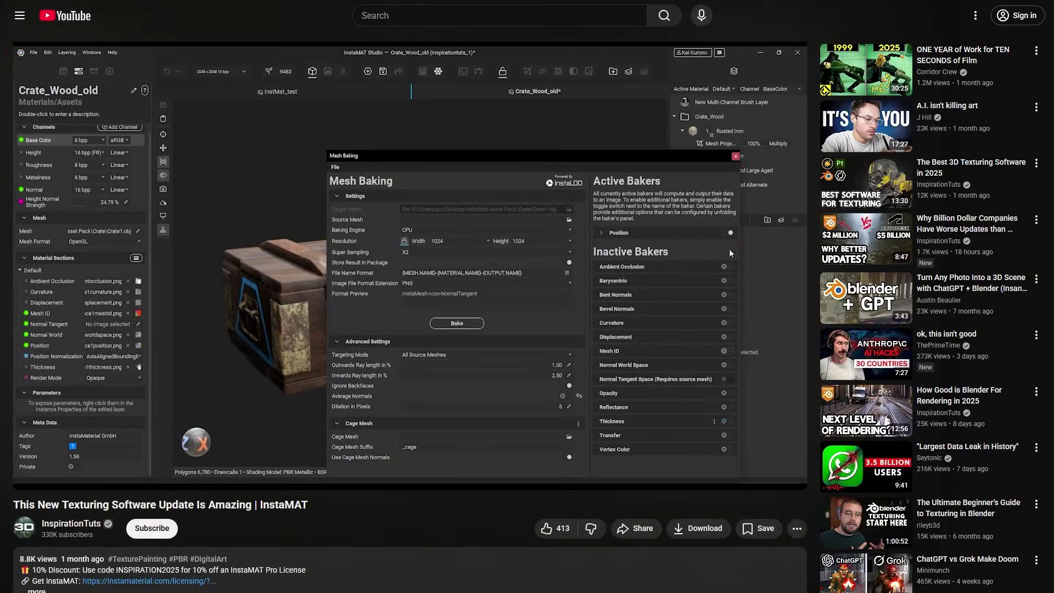
click(439, 324)
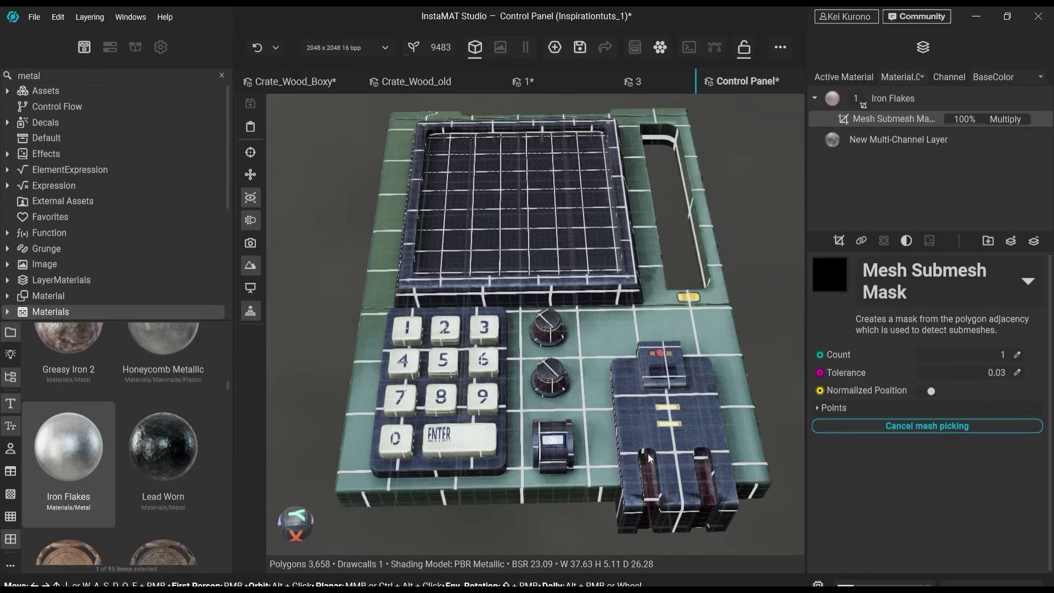
Step: Re-pick the Iron Flakes layer's submesh mask on the slotted module, its small upper block, the main body and the screen in turn
click(649, 459)
click(859, 430)
click(674, 367)
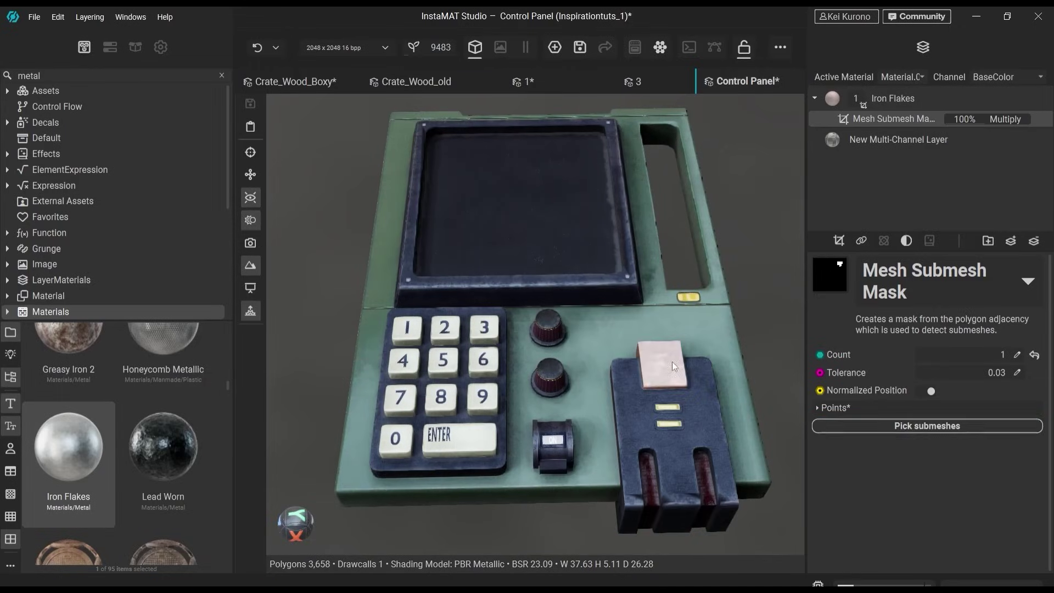
click(859, 425)
click(707, 317)
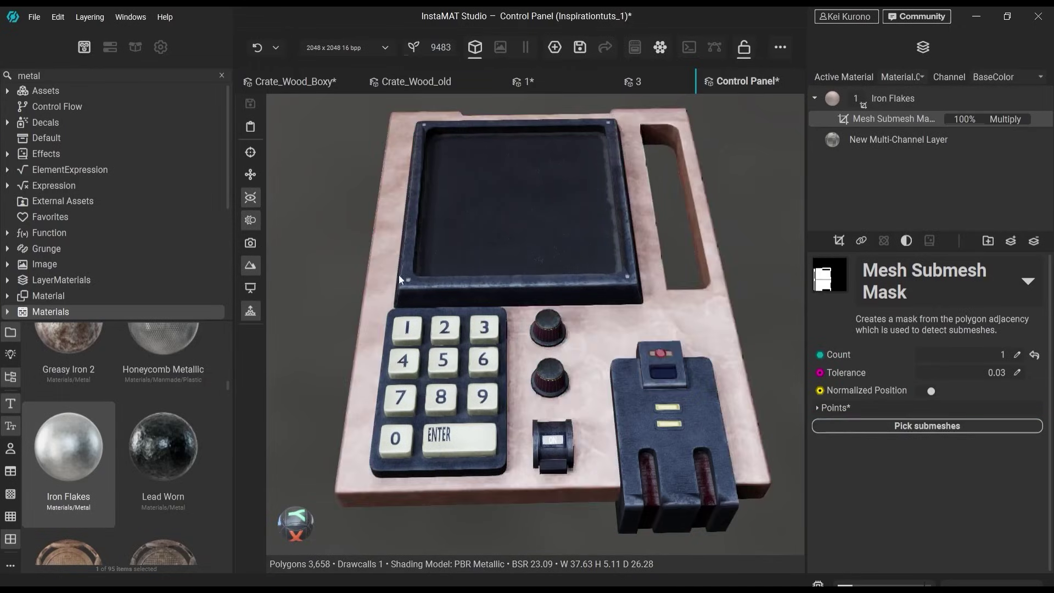
click(895, 427)
click(511, 205)
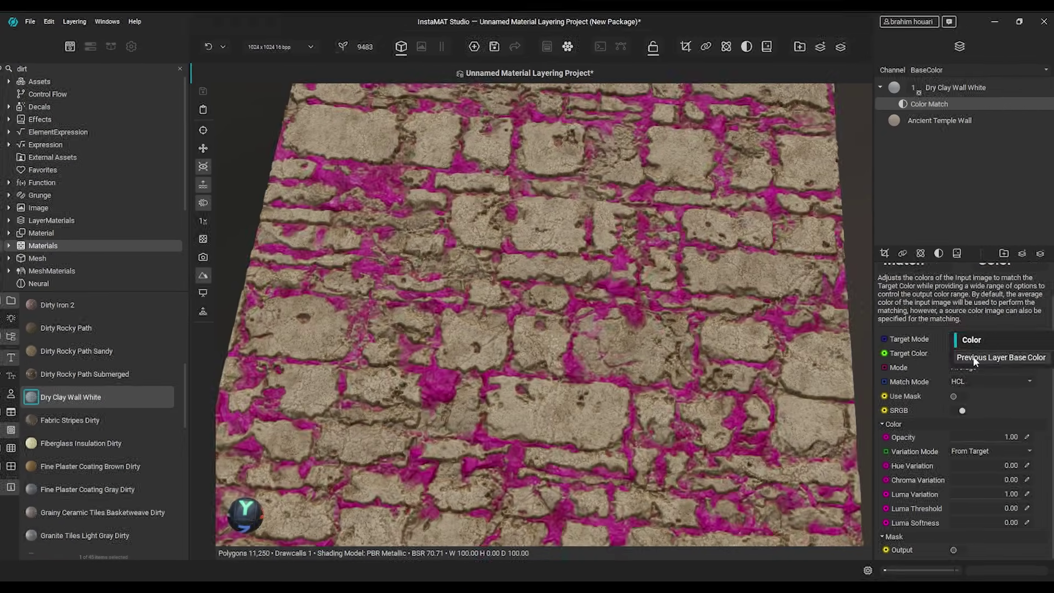
Step: Match the Dry Clay Wall White layer to the previous layer's base color and lower the Ancient Temple Wall layer's height blend offset
click(982, 356)
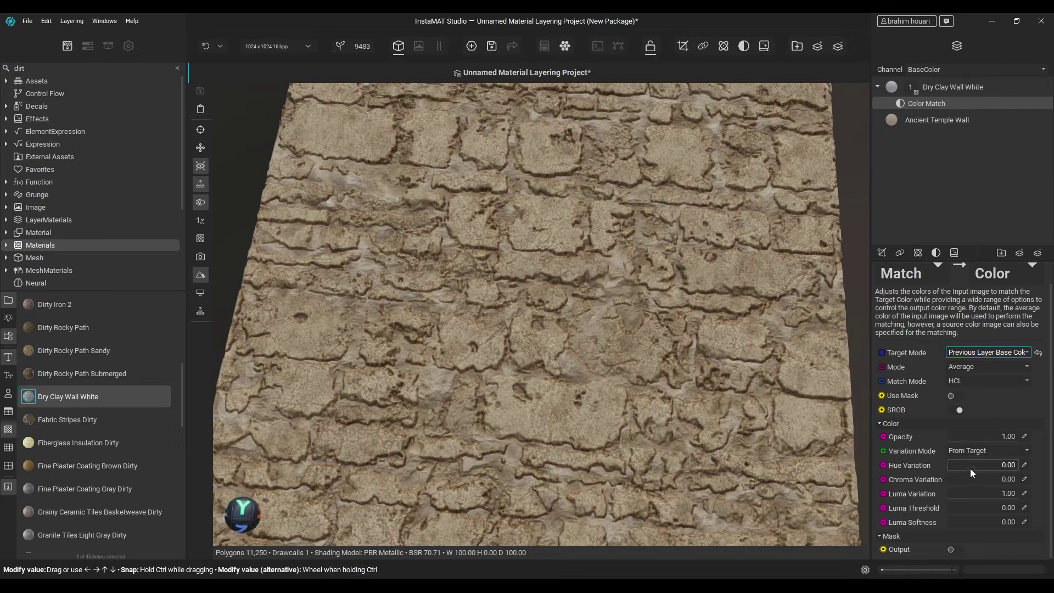
drag(970, 469, 956, 466)
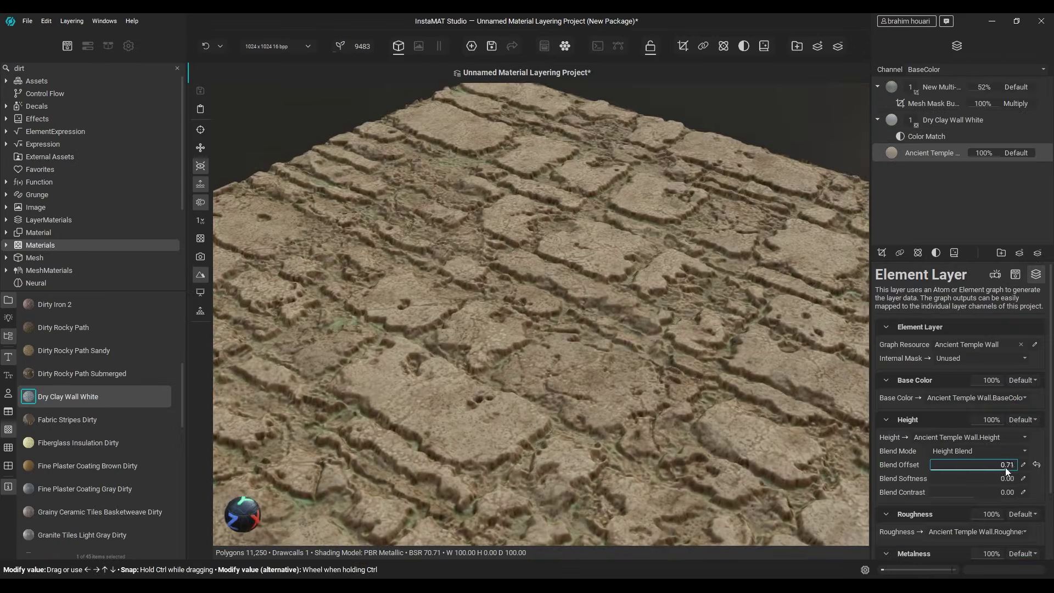
drag(1006, 467, 968, 469)
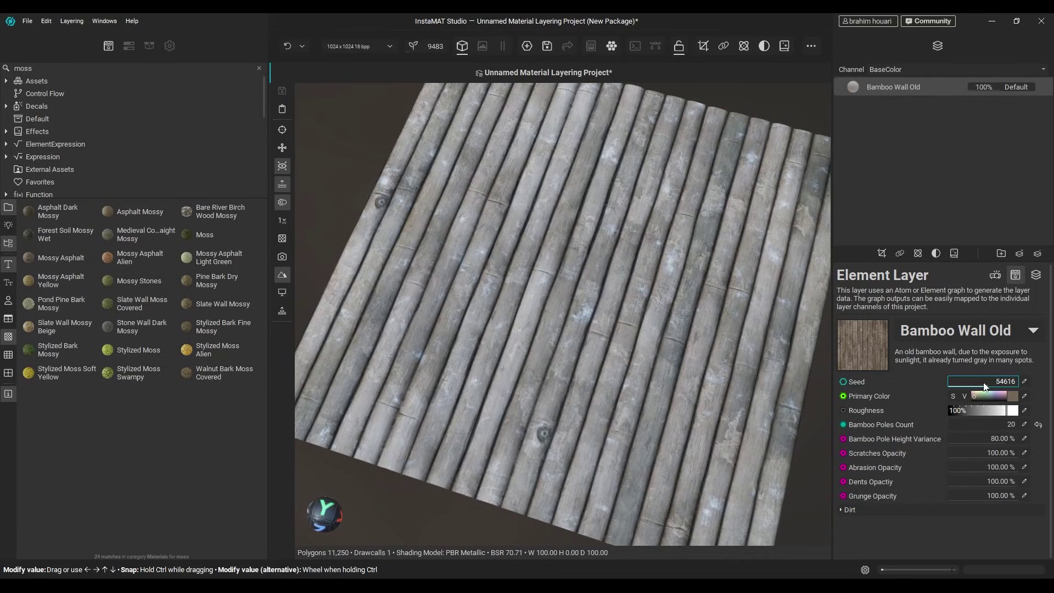
Step: Add the Moss material over Bamboo Wall Old with a height blend offset of -0.23 and a blend softness of 0.28
drag(205, 235, 456, 250)
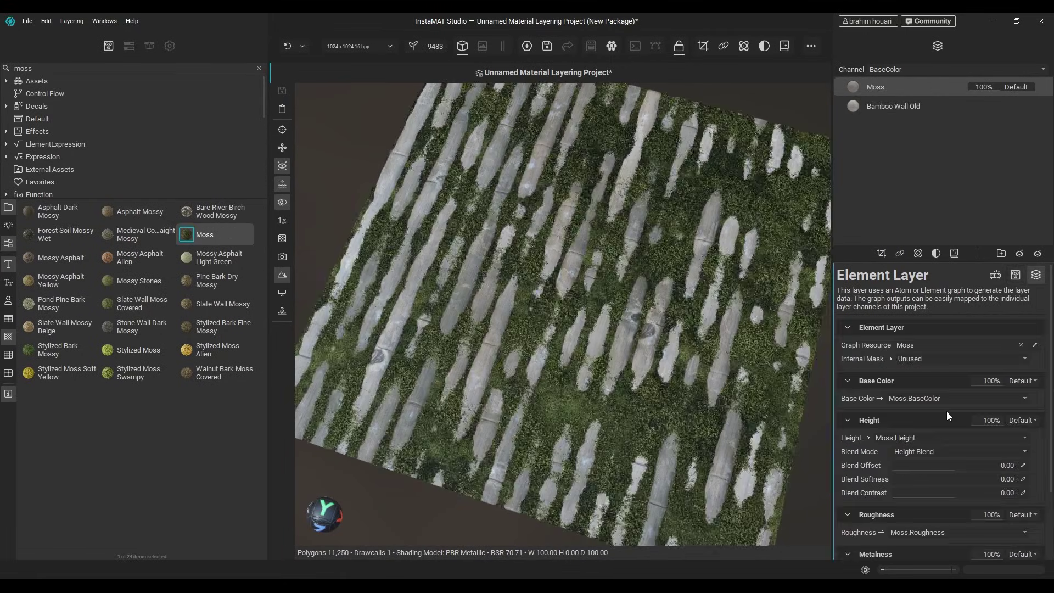
drag(956, 465, 941, 465)
drag(896, 479, 925, 479)
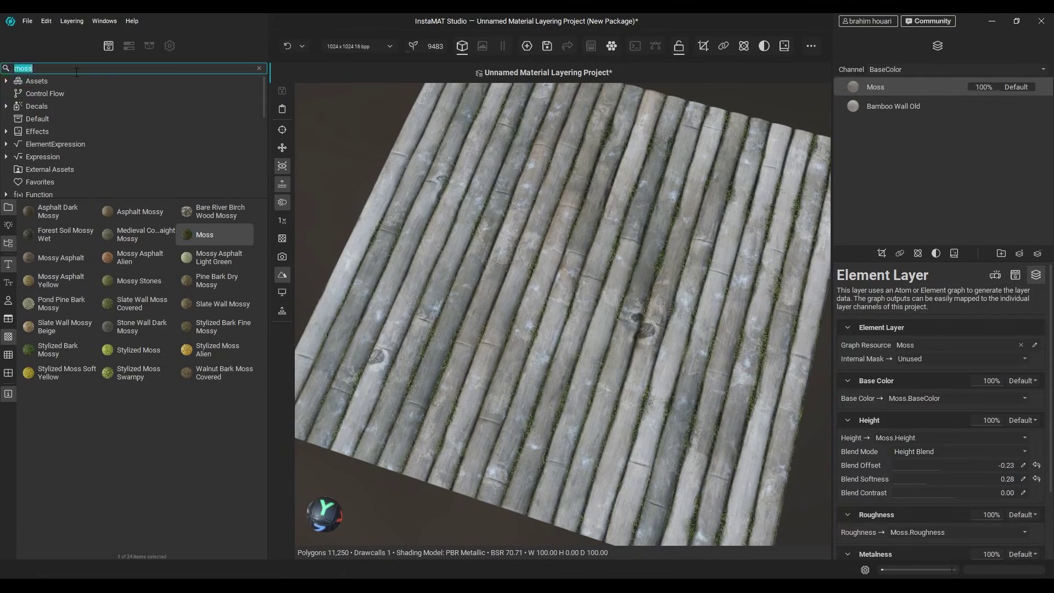
Step: Search the material library for "dirt" and lower the height blend offset of the Fine Plaster Coating Brown Dirty layer
double_click(76, 71)
text(dirt)
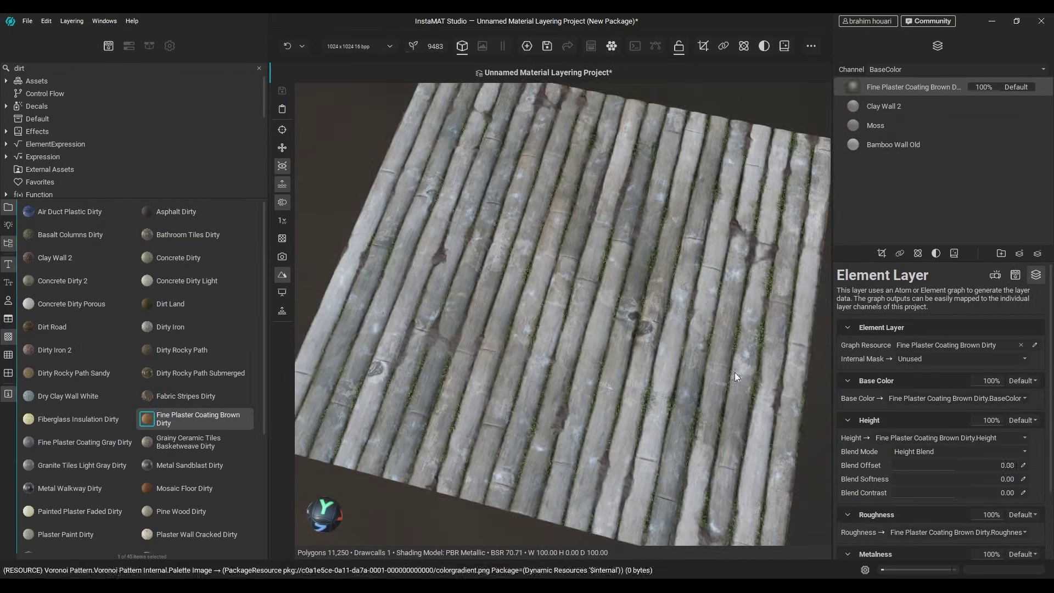
drag(955, 466, 914, 478)
Step: Add a multi-channel layer with a yellowish base color and set its roughness to 100%
click(1019, 254)
click(891, 343)
click(966, 385)
click(1011, 405)
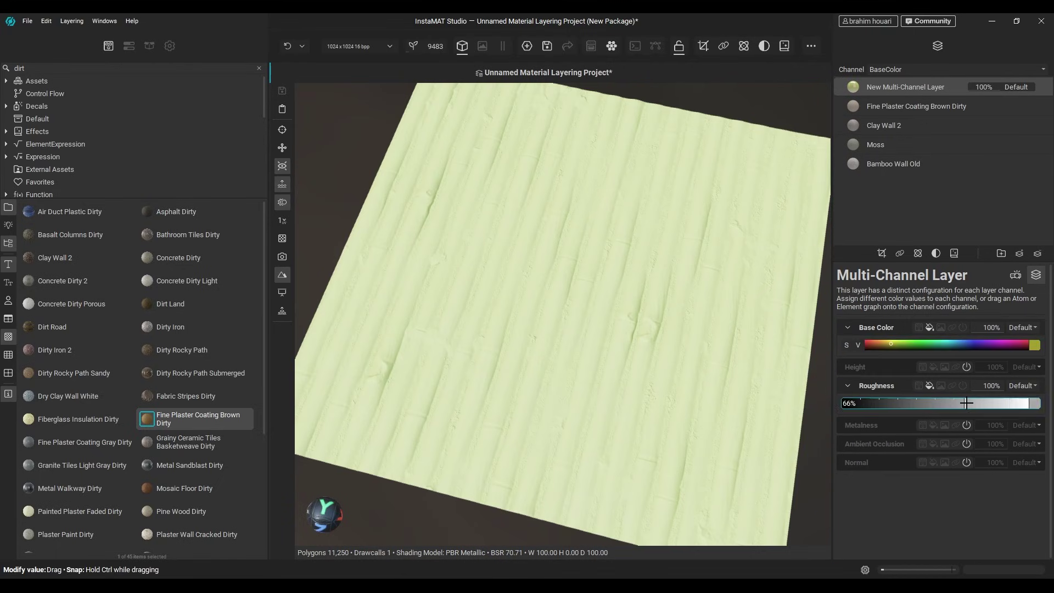
drag(1011, 405, 1039, 405)
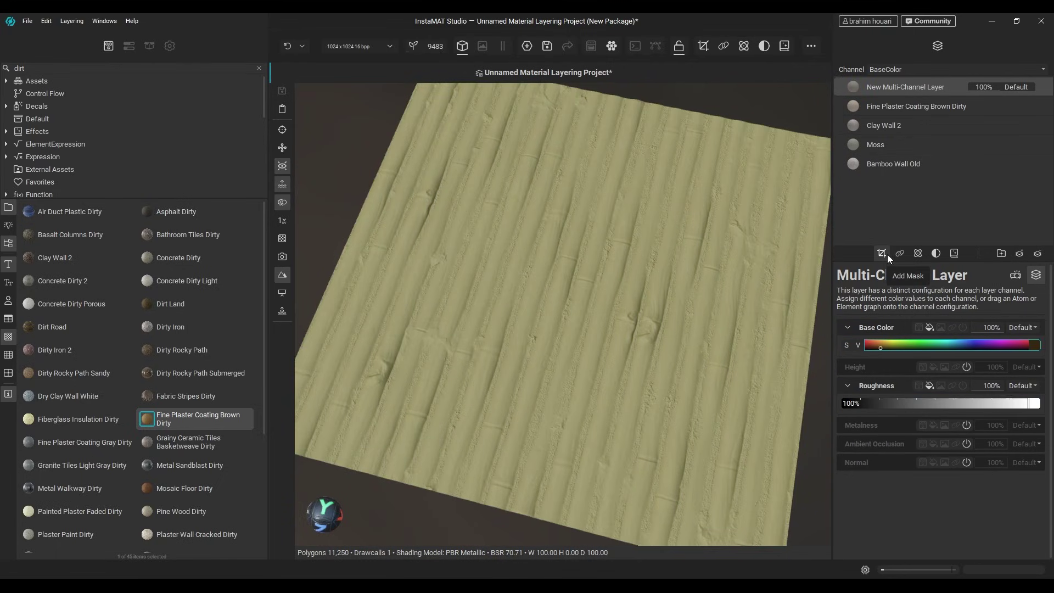
Step: Mask the multi-channel layer with a Mesh Mask Builder using the Dirt grunge image at opacity 1.00, and start adding another mask
click(887, 255)
click(933, 341)
click(1022, 518)
click(946, 469)
scroll(967, 384, down, 6)
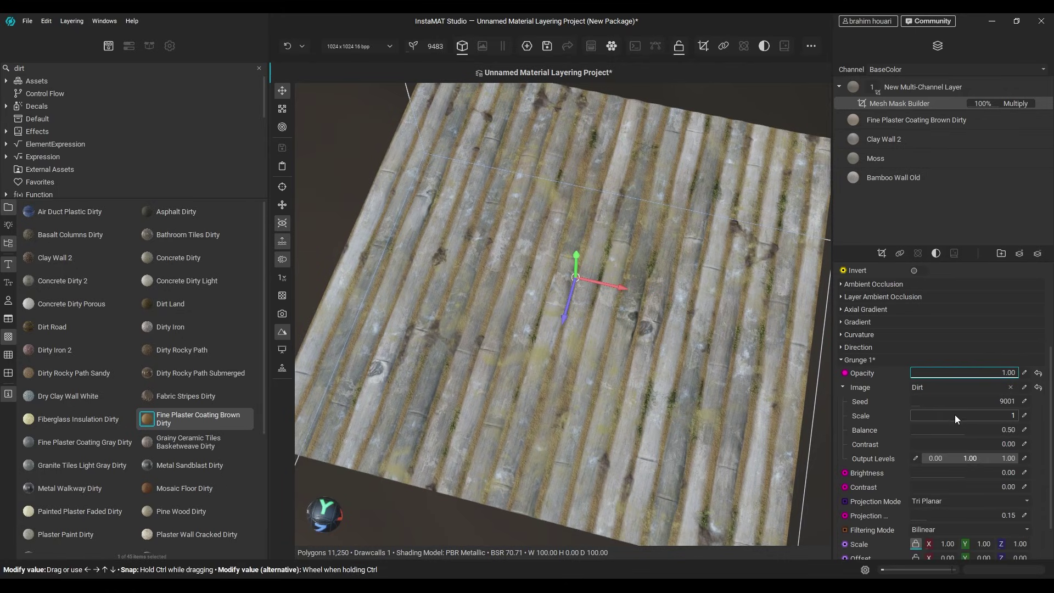
click(911, 87)
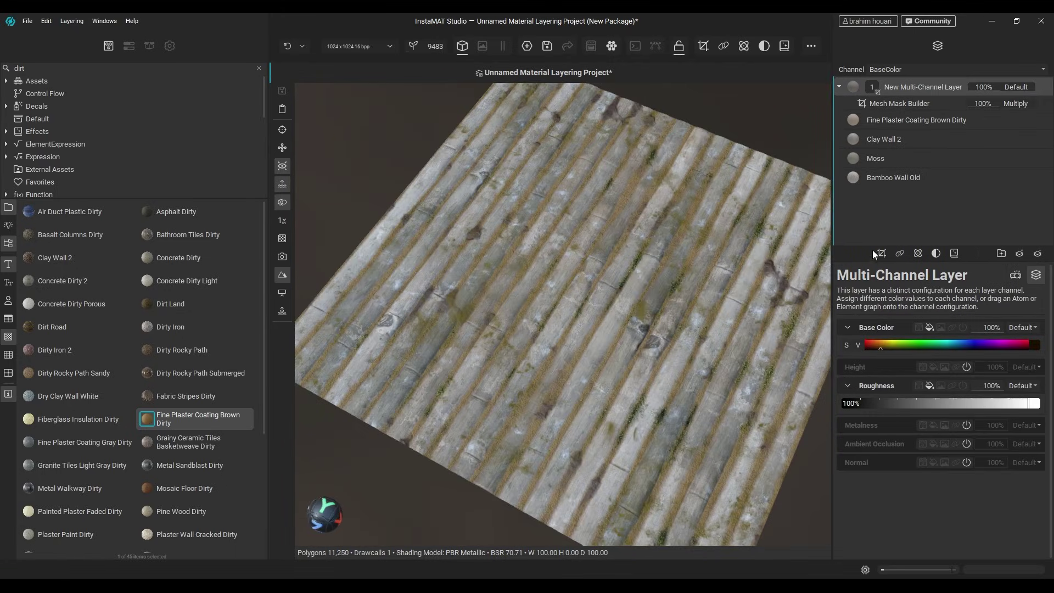
click(882, 254)
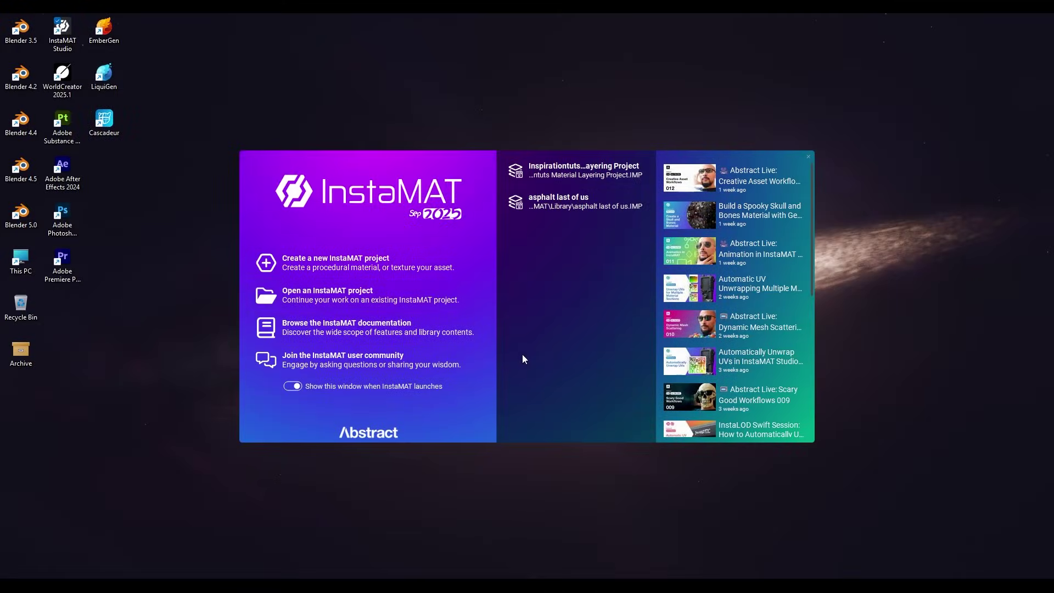
Step: Create a new material layering project
click(341, 268)
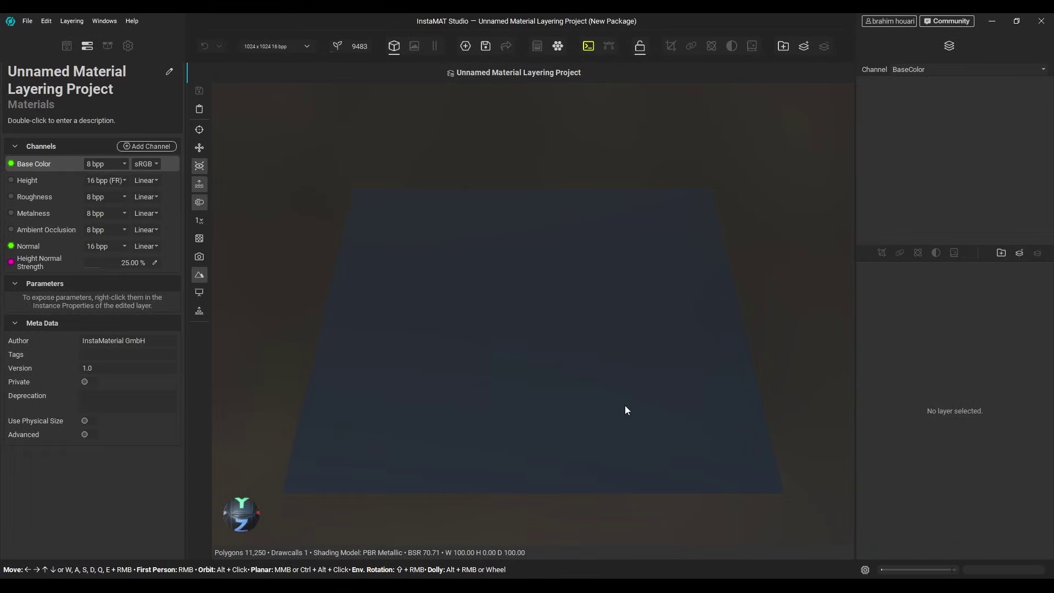
scroll(103, 374, down, 10)
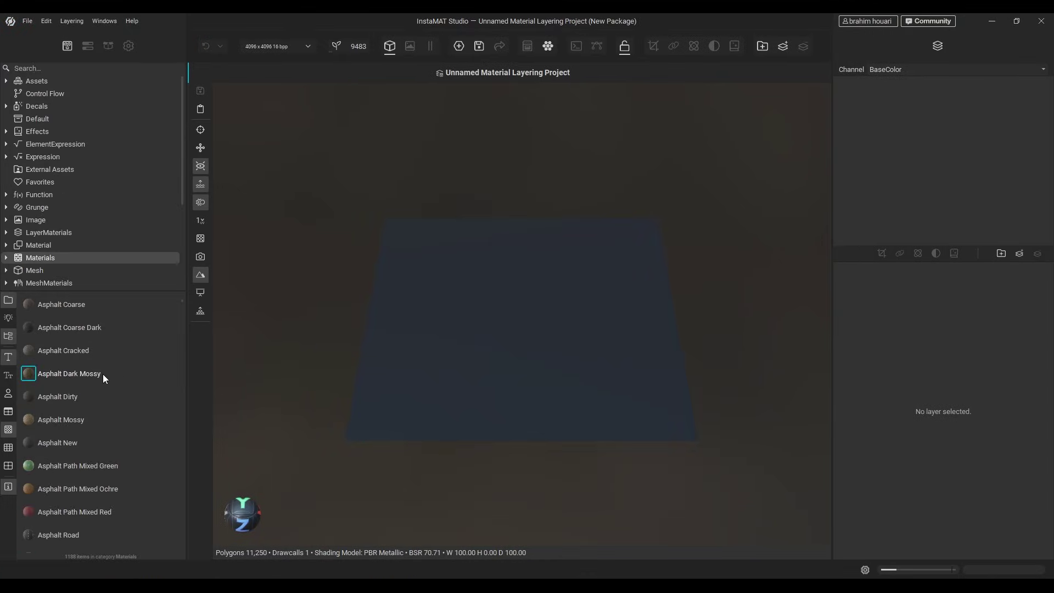
Step: Examine the asphalt materials in the library and the project's channel properties and other project settings
scroll(103, 374, down, 3)
click(87, 46)
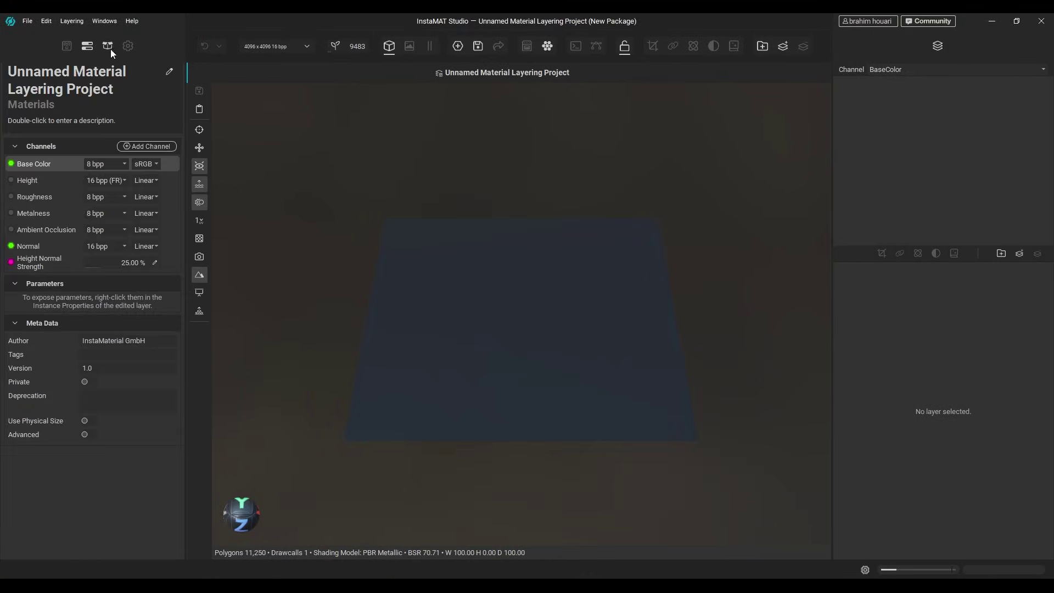
click(108, 46)
click(128, 46)
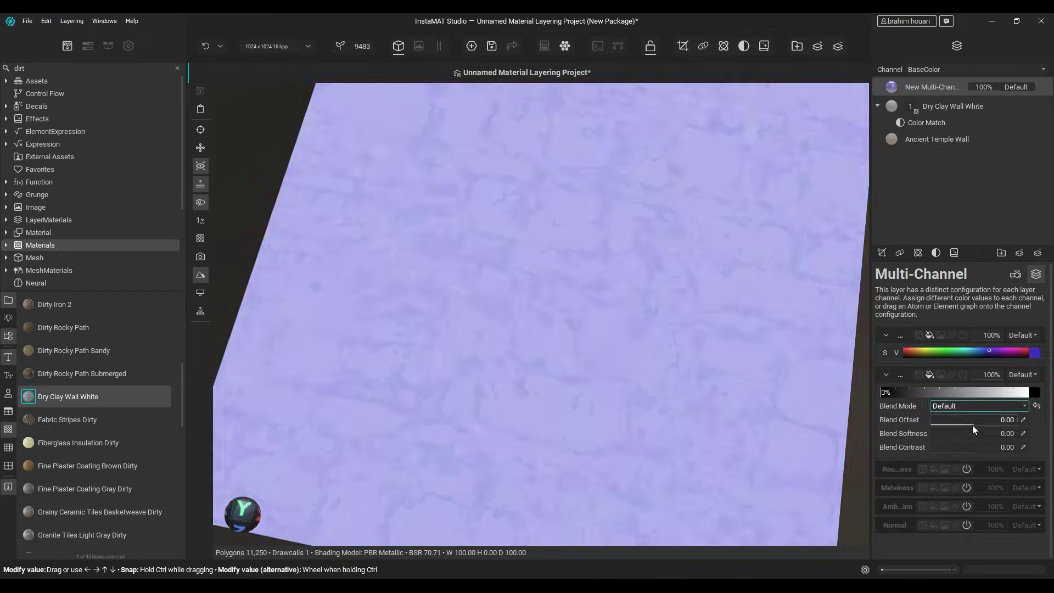
Step: Adjust the channel settings of the multi-channel layer above Dry Clay Wall White and add a mask to it
drag(944, 486, 962, 486)
click(882, 253)
click(951, 312)
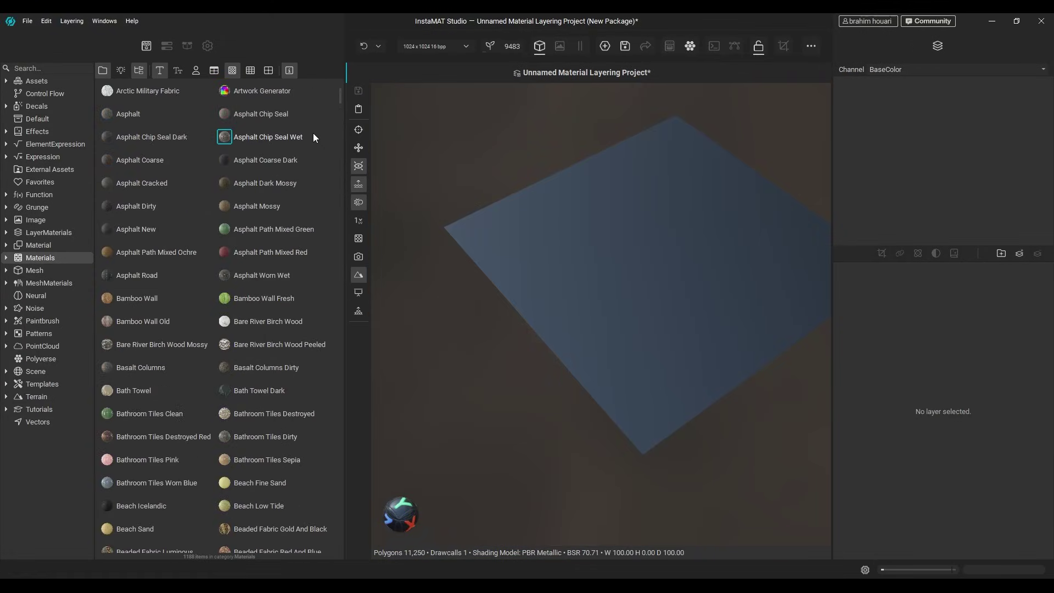
Step: Find the Bricks Plastered material in the library and apply it to the empty plane
scroll(310, 136, down, 10)
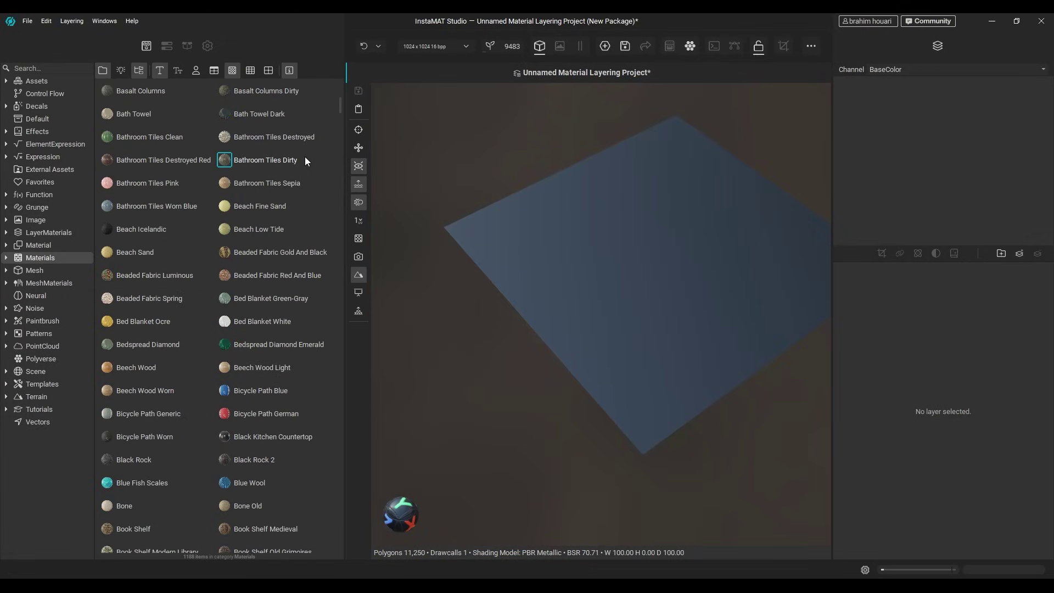
scroll(305, 175, down, 6)
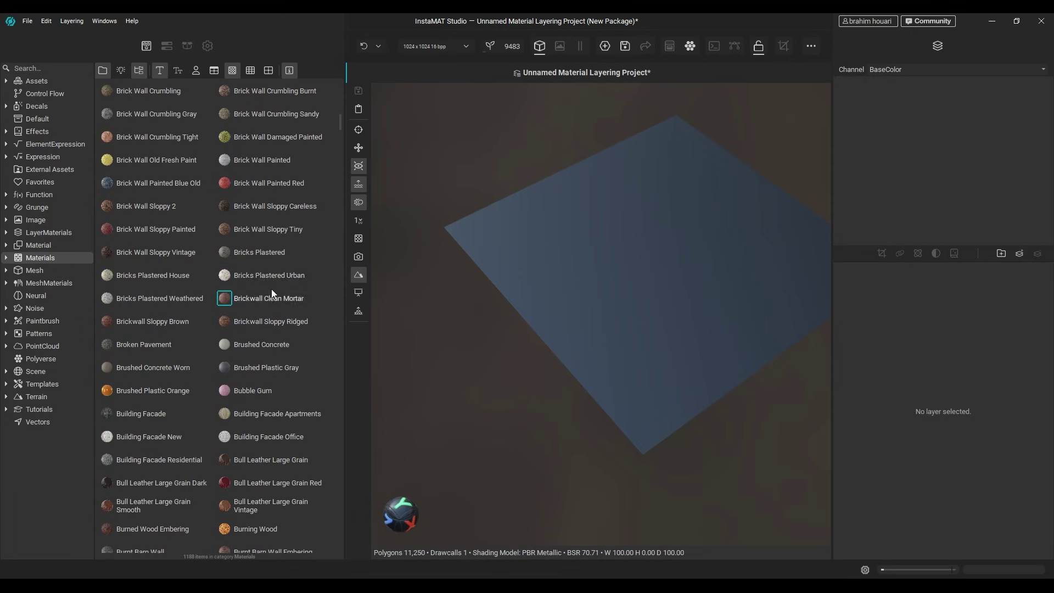
drag(245, 255, 562, 249)
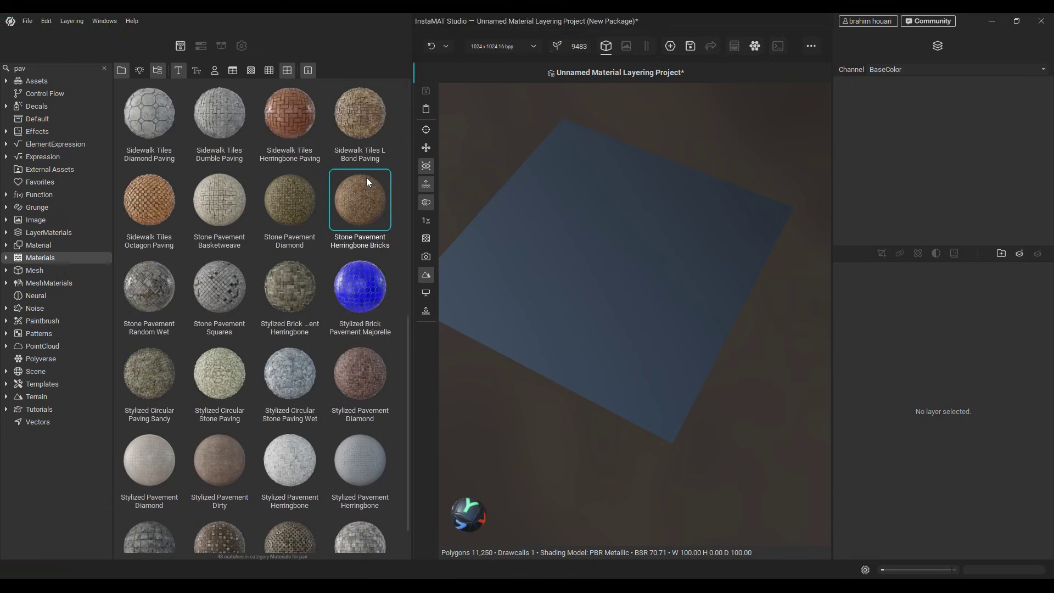
Step: Browse the Paintbrush, Noise, Mesh and Decals categories of the asset library
scroll(367, 177, down, 1)
click(37, 321)
click(39, 309)
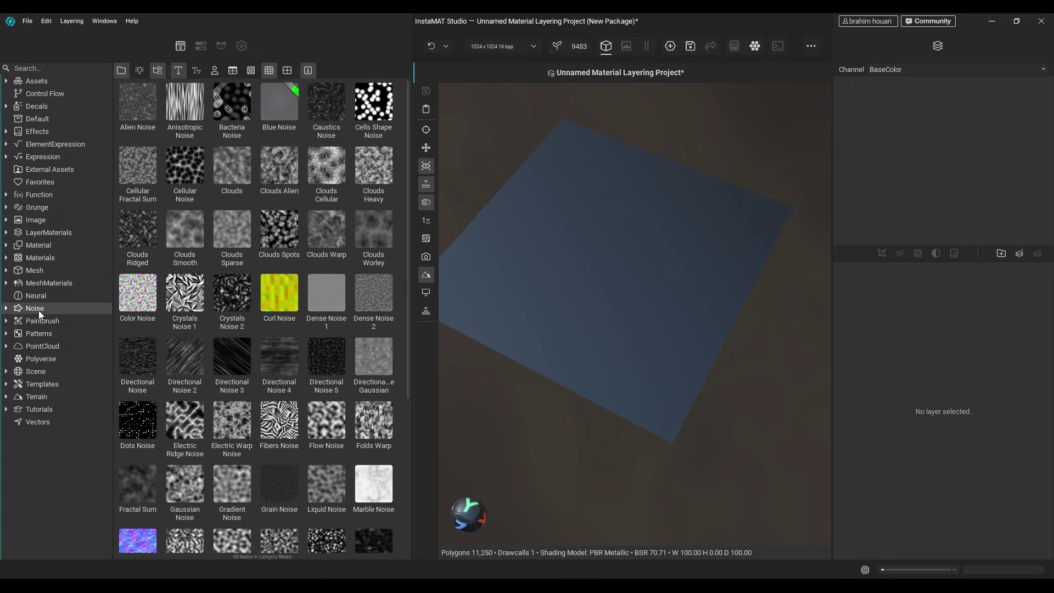
click(38, 271)
click(42, 107)
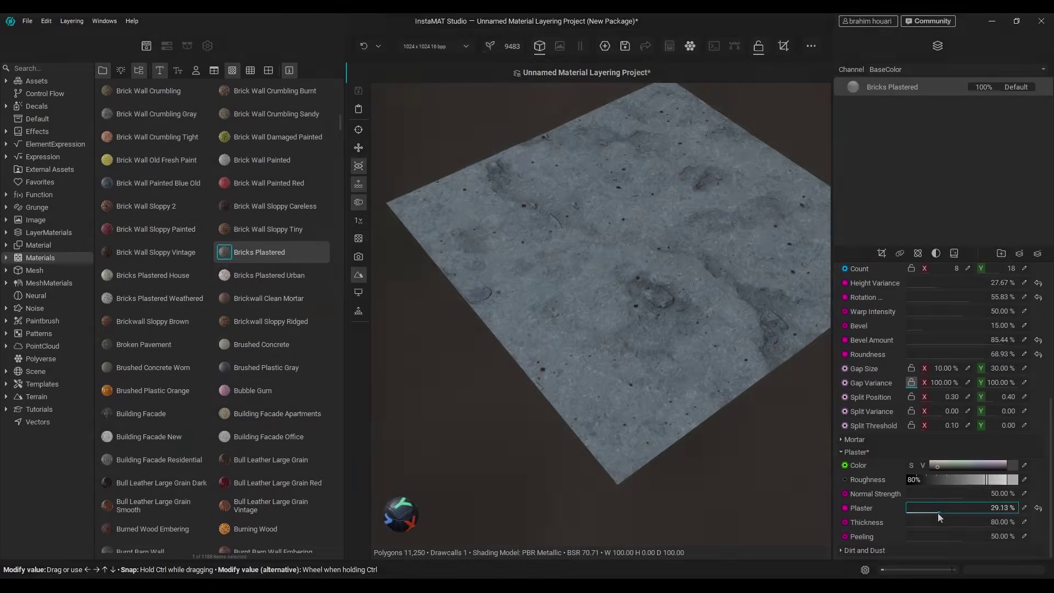
Step: Reduce the Bricks Plastered plaster amount to 23.79 % and add the Clay Wall 2 material as a layer above it
mouse_move(938, 513)
mouse_down()
mouse_move(925, 515)
mouse_move(962, 516)
mouse_move(931, 516)
mouse_up()
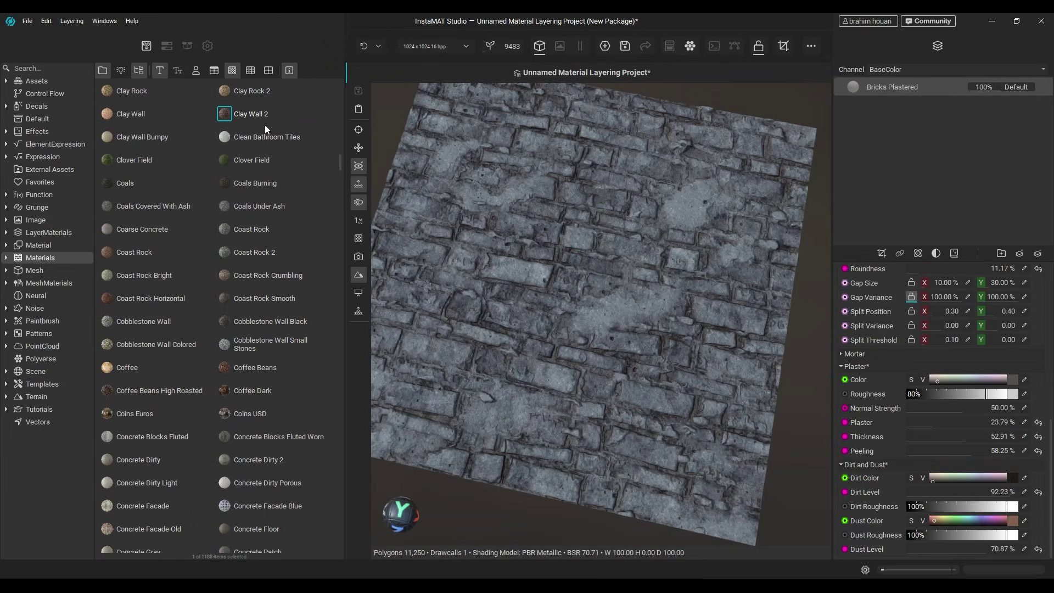
drag(251, 114, 588, 234)
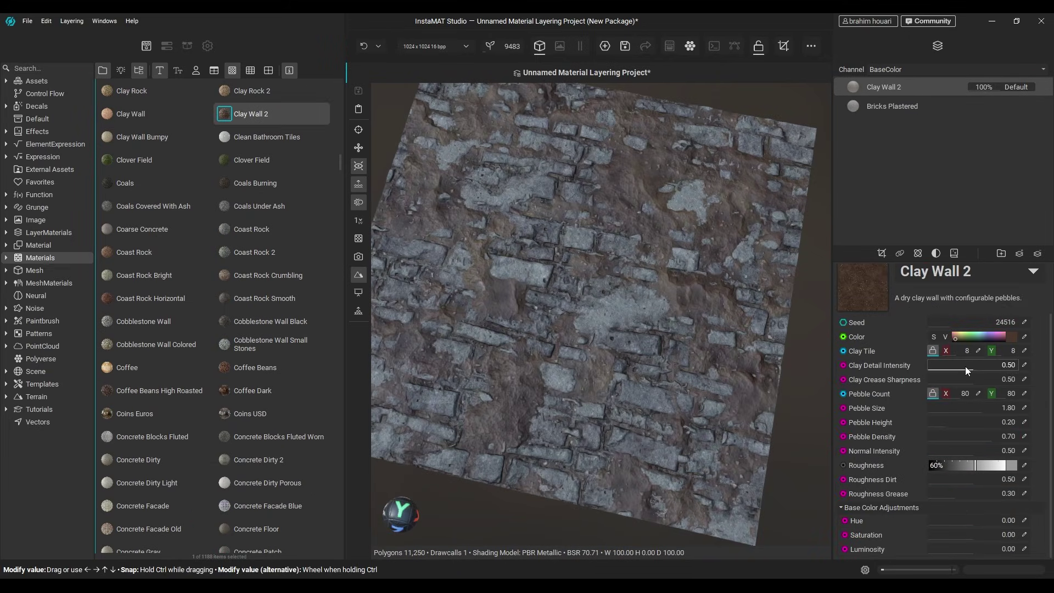
Step: Raise the clay detail intensity of Clay Wall 2 and lower the layer's height blend offset
mouse_move(966, 371)
mouse_down()
mouse_move(947, 372)
mouse_move(983, 374)
mouse_up()
scroll(1022, 301, up, 2)
click(1035, 277)
drag(967, 467, 947, 478)
alt+drag(719, 456, 718, 434)
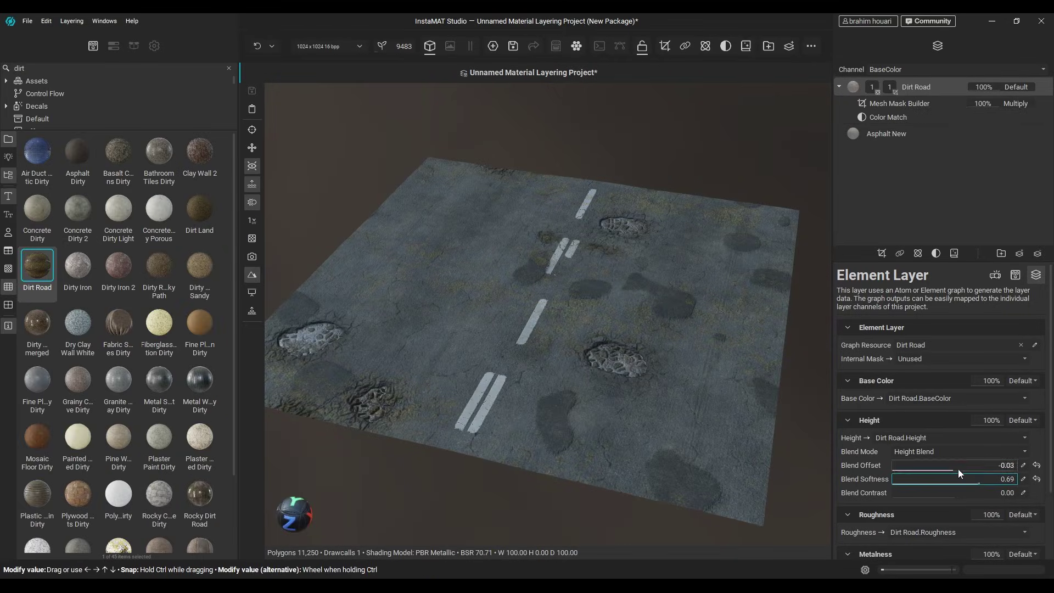
Step: Lower the height blend offset of the Dirt Road layer over the asphalt
mouse_move(958, 469)
mouse_down()
mouse_move(946, 464)
mouse_move(977, 464)
mouse_move(939, 470)
mouse_up()
alt+drag(671, 439, 726, 465)
Step: Search the material library for "asphalt" and add the Asphalt New material to the empty plane
text(aspha)
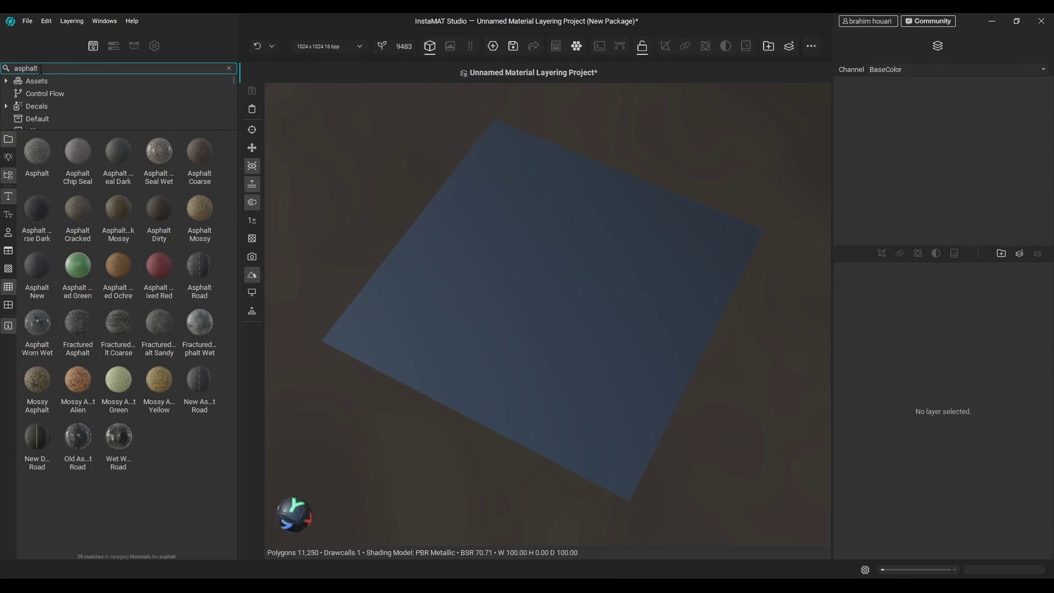
text(lt)
double_click(37, 265)
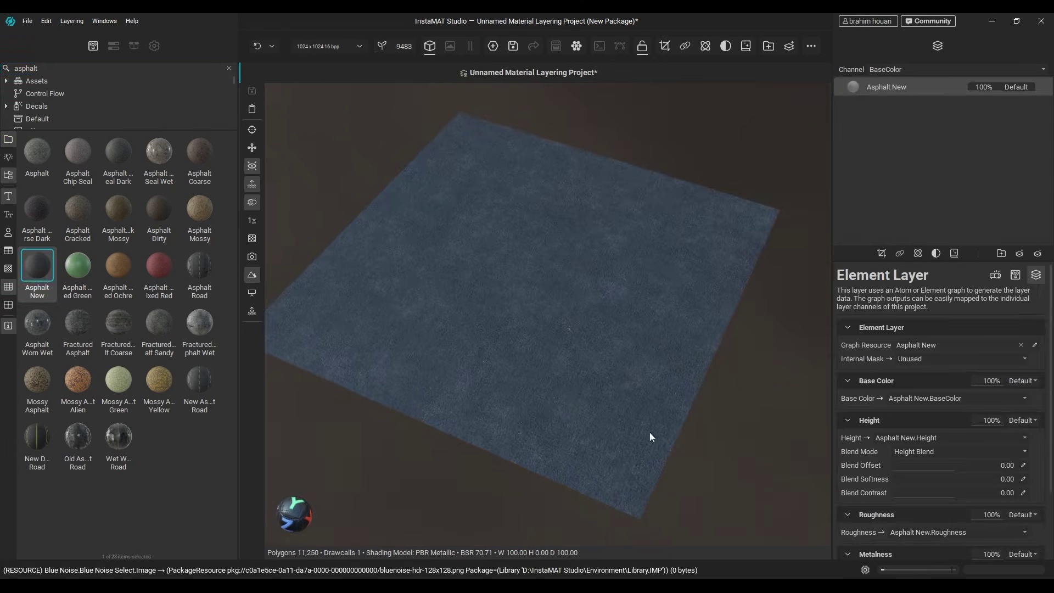
Step: Adjust the Asphalt New parameters to produce a worn road surface with lane markings, potholes, cracks and dark patches
drag(1019, 501, 1024, 500)
drag(973, 483, 958, 481)
scroll(942, 473, down, 2)
click(943, 474)
scroll(956, 494, down, 4)
drag(945, 520, 980, 522)
drag(966, 534, 985, 534)
drag(984, 548, 1019, 548)
scroll(987, 497, down, 2)
scroll(969, 496, down, 1)
drag(986, 496, 954, 526)
alt+drag(624, 411, 575, 407)
drag(956, 526, 948, 532)
alt+drag(607, 437, 551, 436)
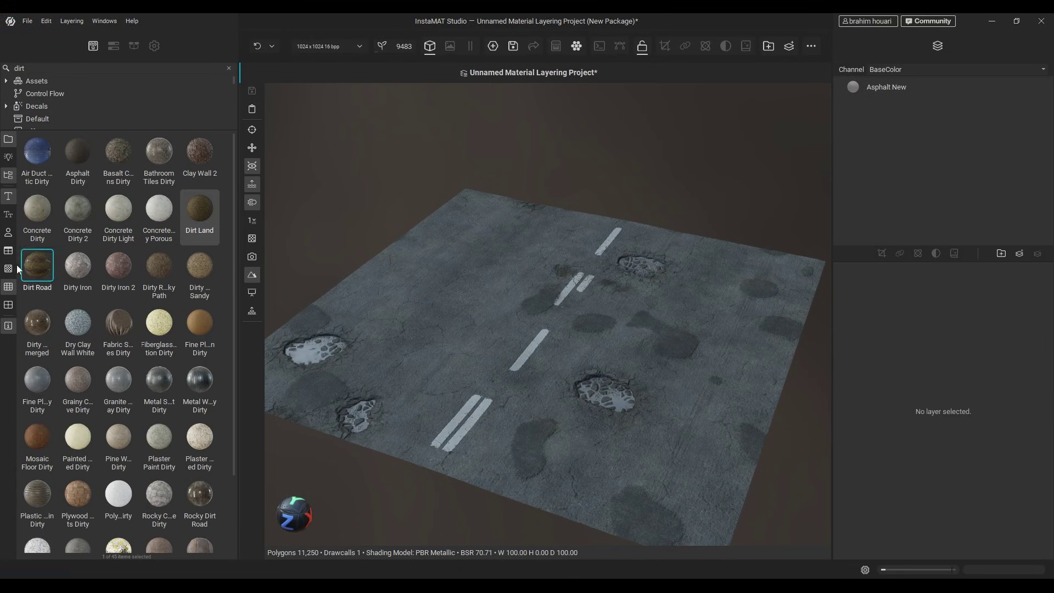
Step: Add the Dirt Road material as a layer over Asphalt New
drag(37, 265, 475, 327)
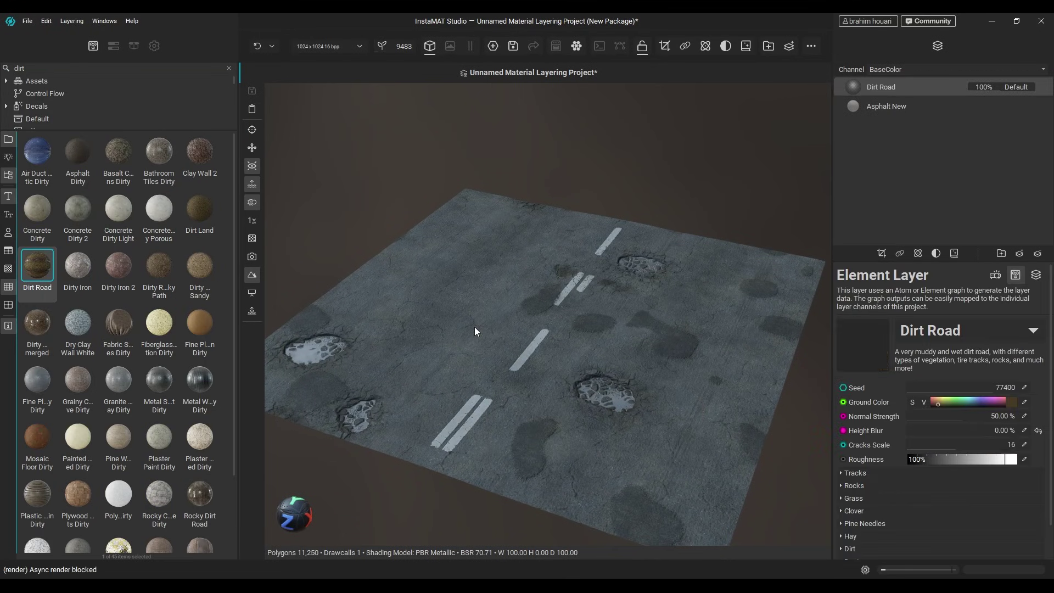
alt+drag(576, 363, 594, 385)
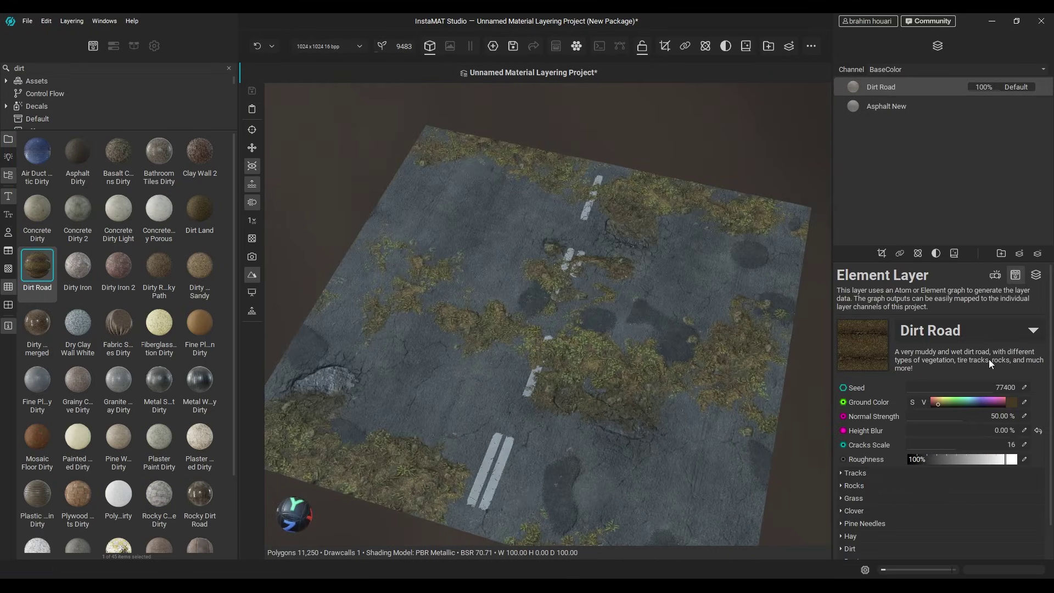
Step: Add a Color Match adjustment to the Dirt Road layer's base color and set its target mode to Previous Layer Base Color
click(937, 254)
click(968, 294)
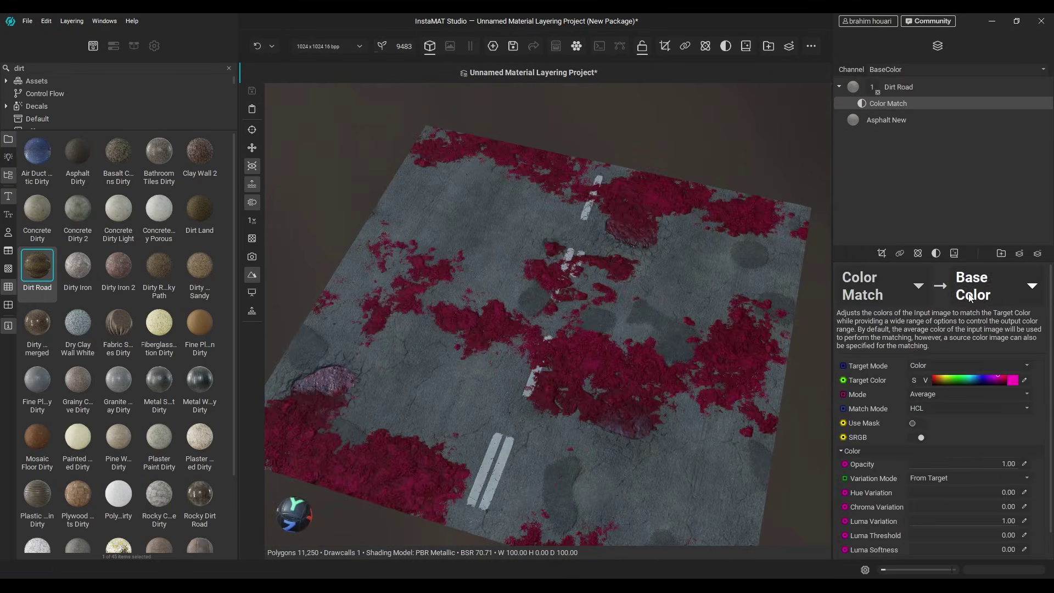
click(960, 366)
click(965, 380)
Step: Lower the opacity of the Dirt Road layer's Color Match to 0.00
click(962, 450)
drag(944, 454, 951, 454)
drag(690, 437, 671, 435)
click(945, 454)
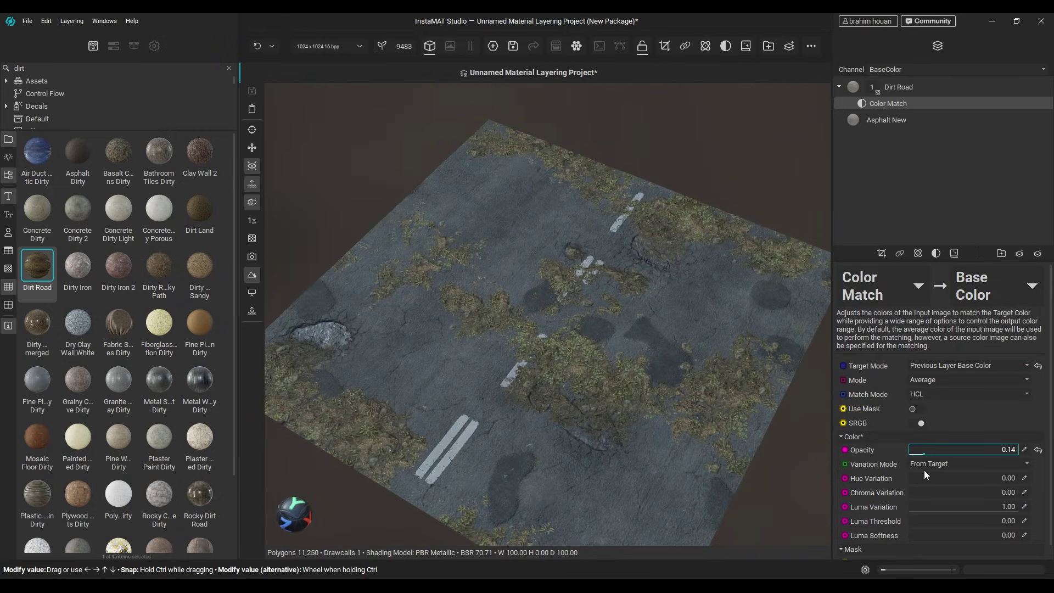
drag(925, 470, 944, 467)
alt+drag(730, 465, 586, 410)
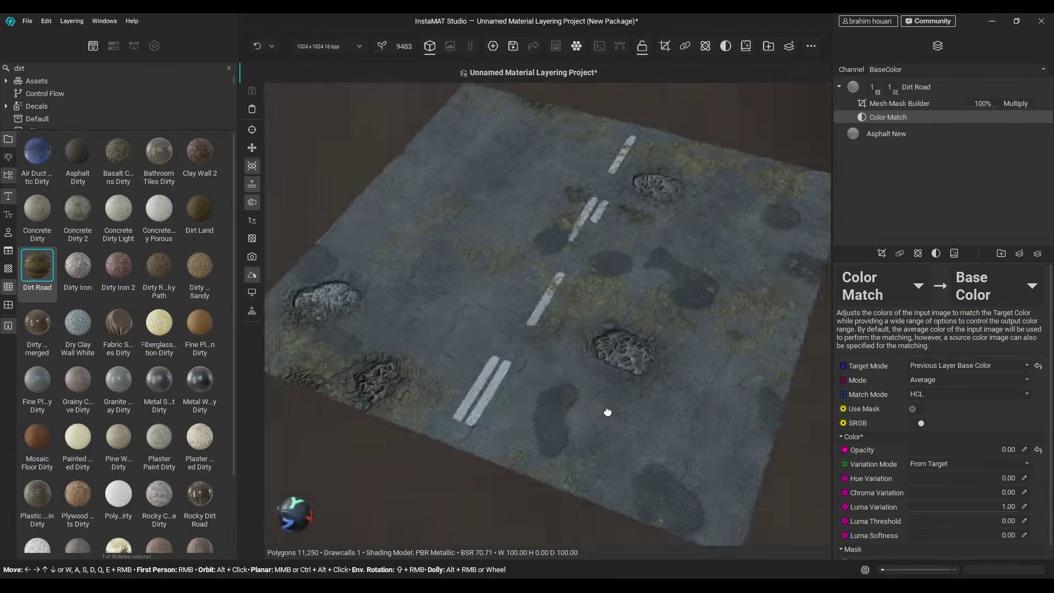
alt+drag(608, 412, 551, 398)
Step: Add an inverted Mesh Mask Builder mask to the Dirt Road layer, with layer ambient occlusion opacity 1.00 and brightness 0.60
click(881, 254)
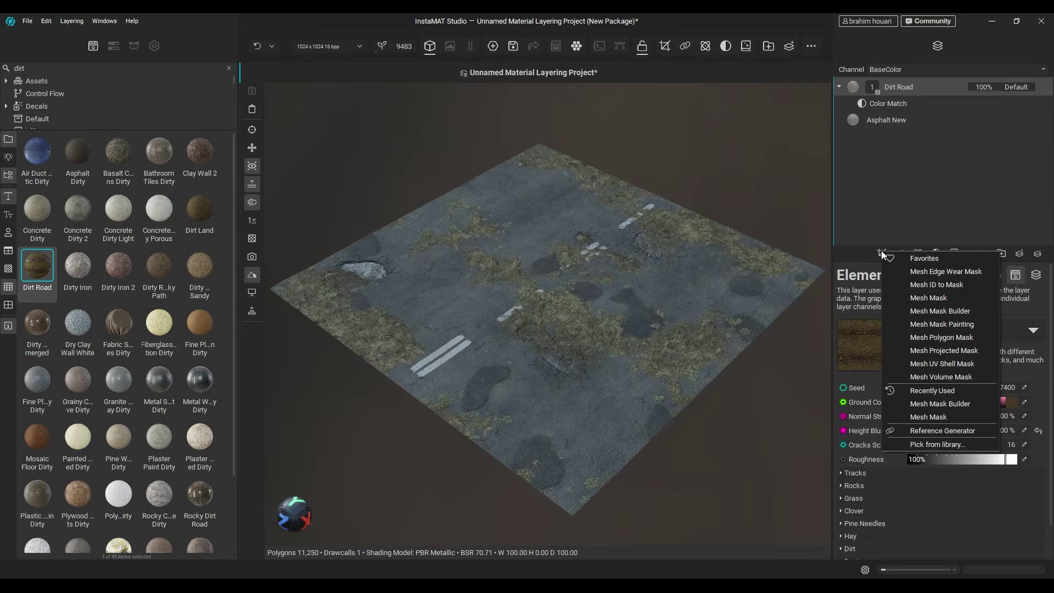
click(951, 314)
drag(980, 442, 997, 456)
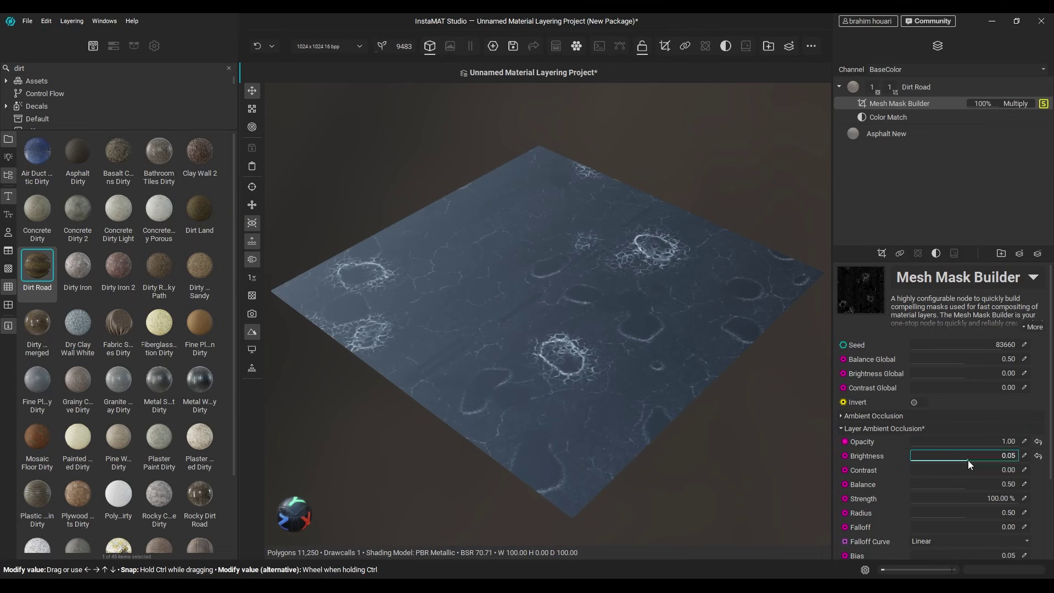
click(916, 402)
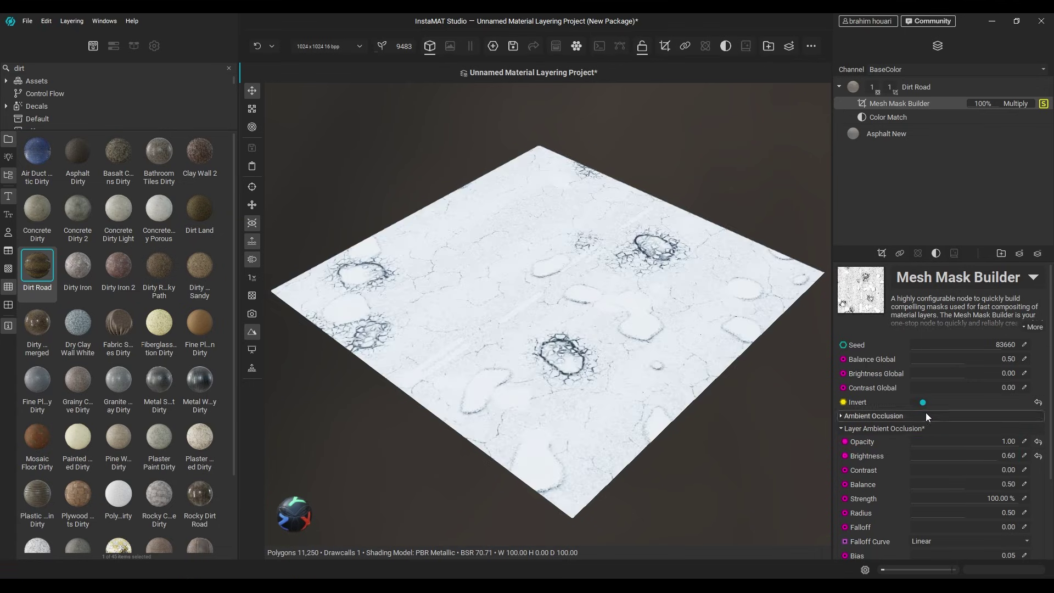
Step: Refine the Dirt Road mask with curvature edges at 0.26 opacity and assign the Dirt grunge to Image Grunge 1
mouse_move(937, 471)
mouse_down()
mouse_move(980, 473)
mouse_move(904, 469)
mouse_move(941, 486)
mouse_up()
click(961, 497)
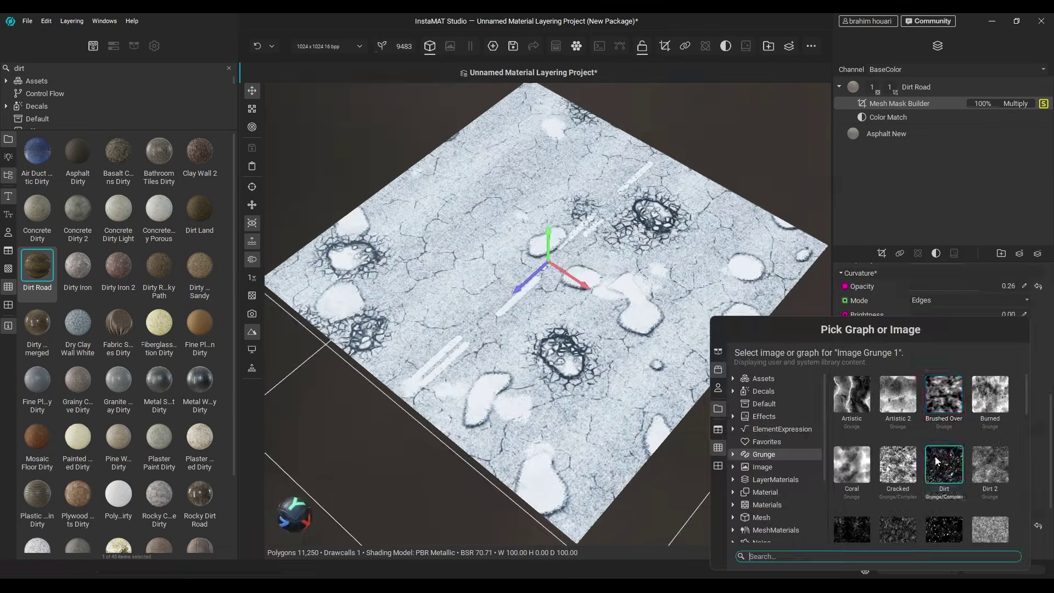
click(946, 465)
double_click(944, 466)
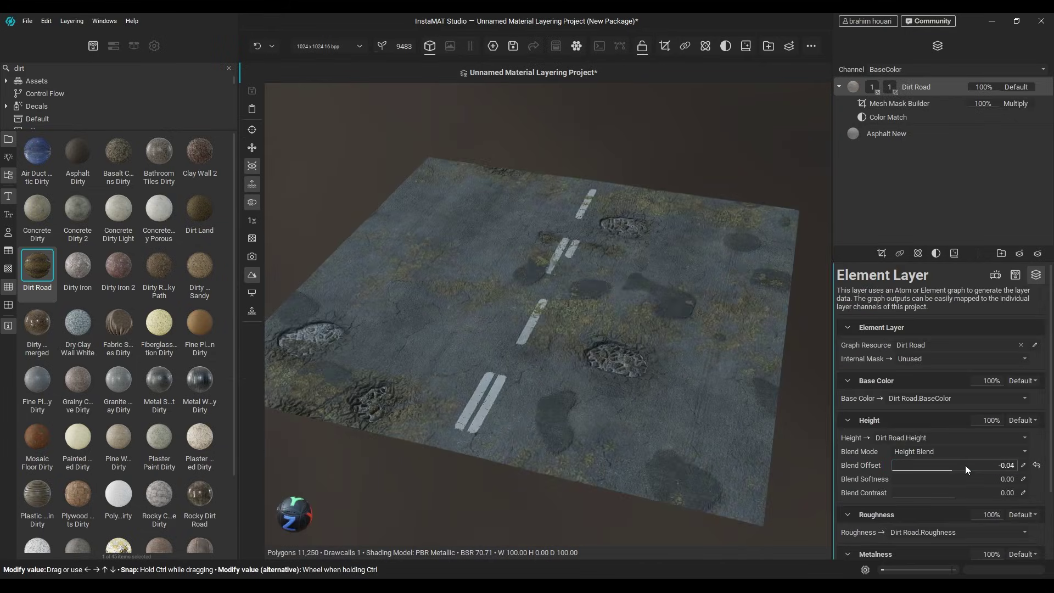
Step: Fine-tune the height blend offset of the Dirt Road layer over the asphalt
mouse_move(966, 466)
mouse_down()
mouse_move(922, 465)
mouse_move(985, 459)
mouse_move(950, 467)
mouse_move(947, 479)
mouse_move(977, 466)
mouse_move(963, 469)
mouse_up()
alt+drag(730, 433, 654, 448)
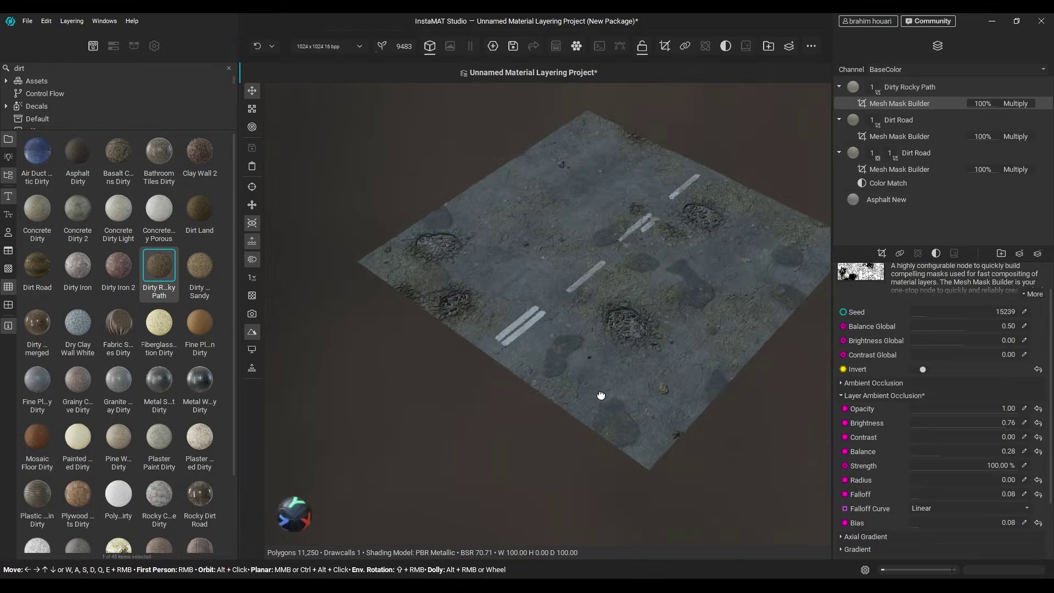
mouse_move(603, 390)
alt+mouse_down()
mouse_move(565, 398)
mouse_move(593, 412)
mouse_move(610, 407)
alt+mouse_up()
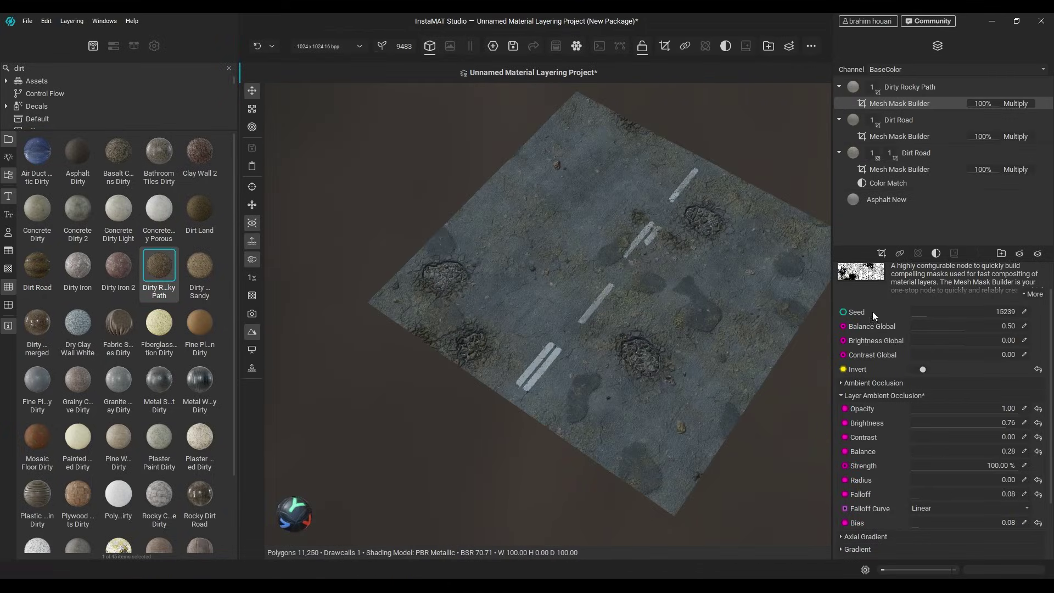
Step: Add a multi-channel layer with base color off, 0% roughness and Height Blend, and raise its height blend offset to fill the potholes
click(1020, 253)
click(1012, 258)
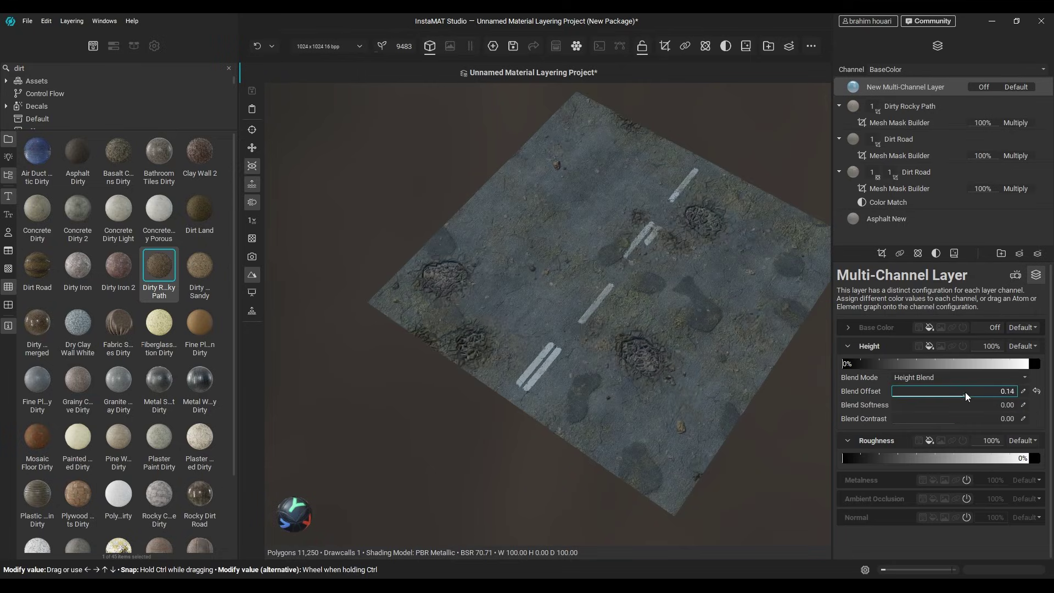
drag(965, 392, 1000, 399)
alt+drag(730, 461, 725, 418)
Step: Put the multi-channel layer and the Dirty Rocky Path layer together in a new layer group
click(920, 106)
right_click(920, 106)
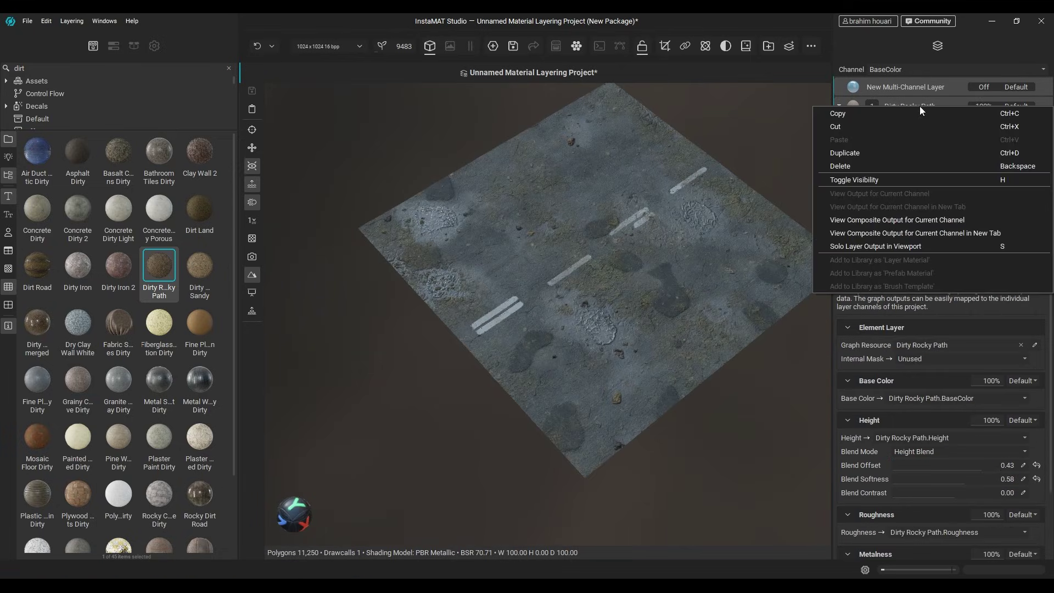
click(914, 84)
click(927, 108)
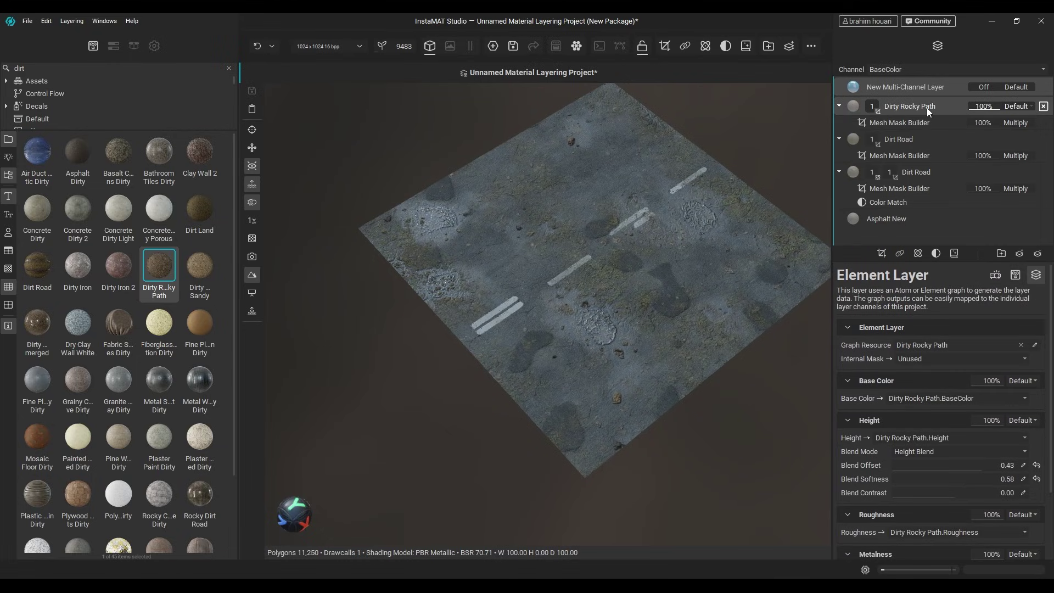
click(1002, 252)
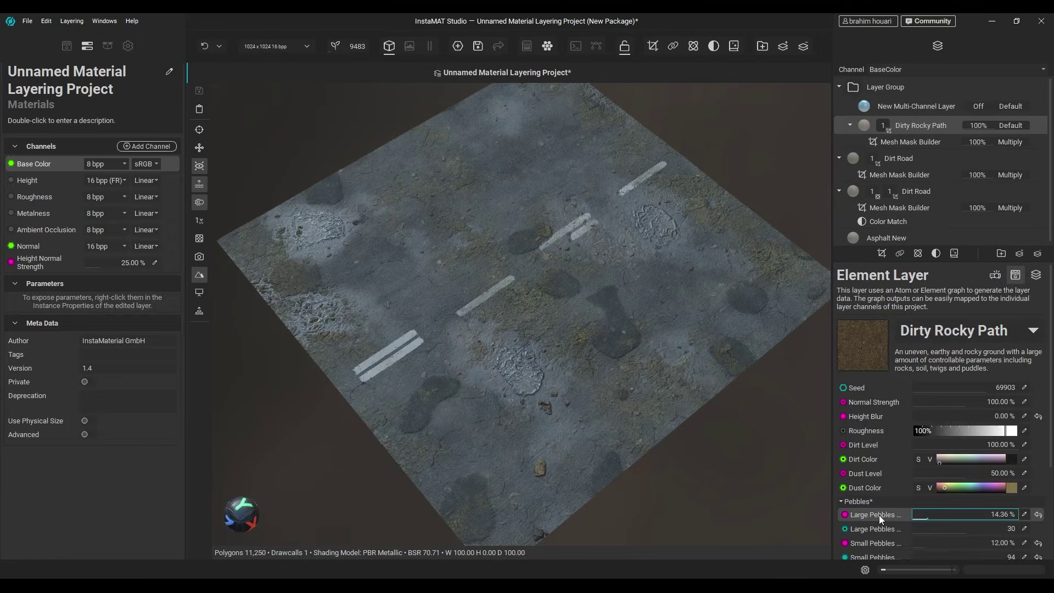
Step: Expose the Dirty Rocky Path layer's large pebbles density as an input parameter and start exporting the image and data outputs
right_click(879, 516)
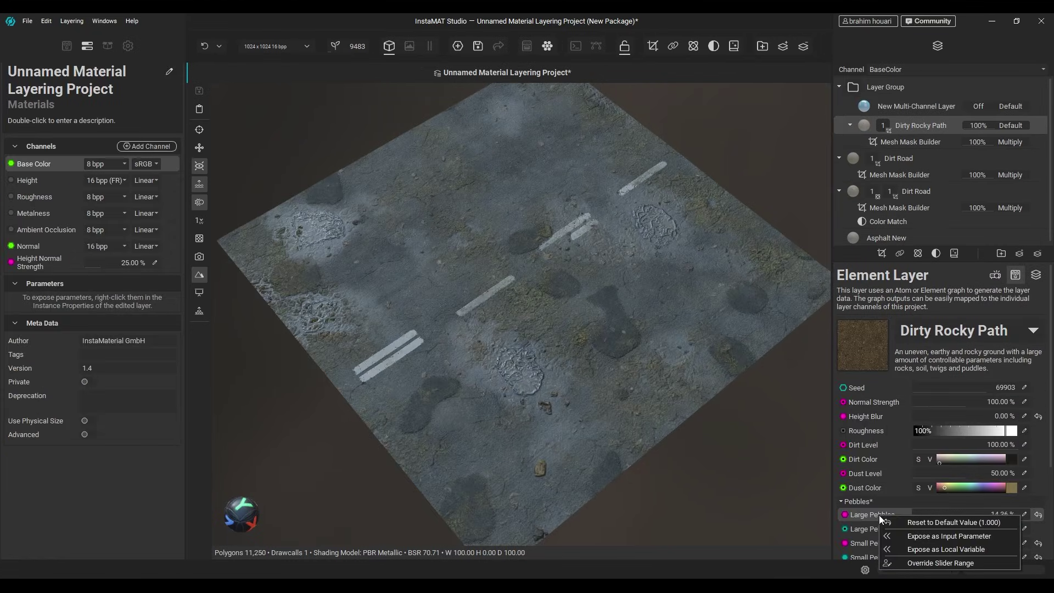
click(920, 538)
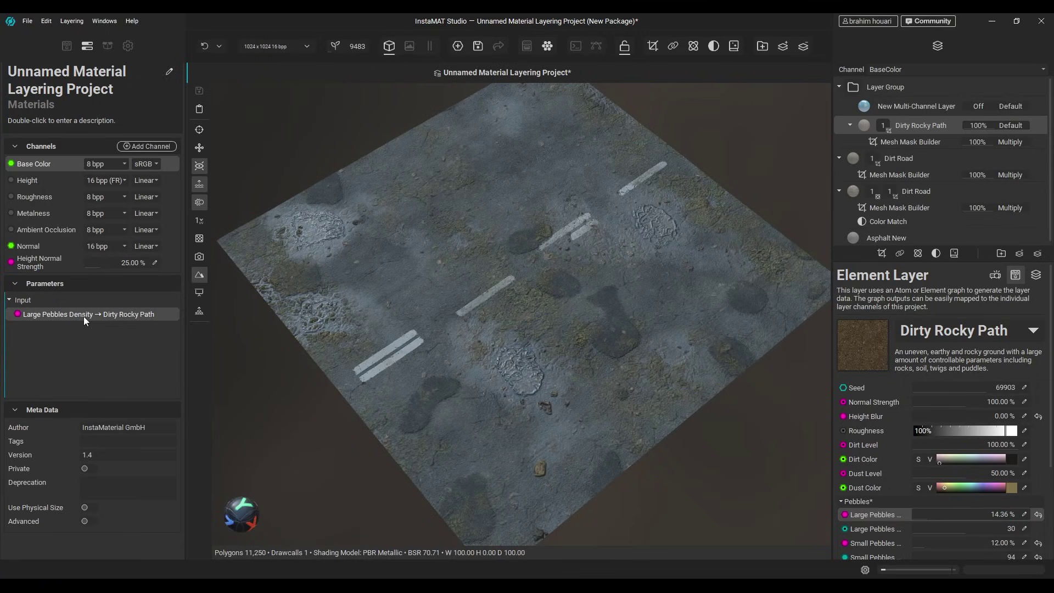
click(27, 22)
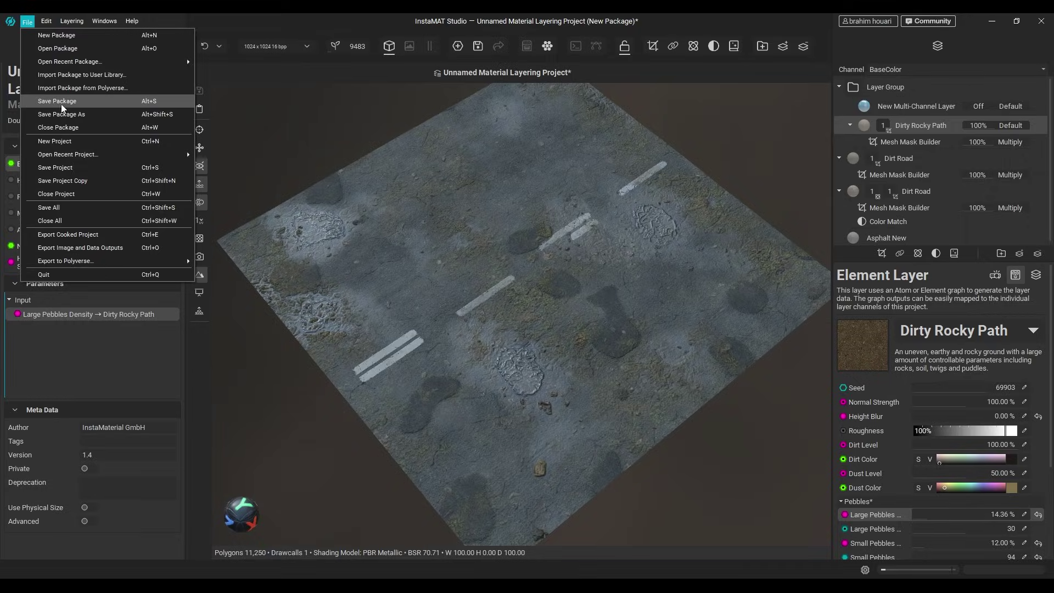
click(108, 249)
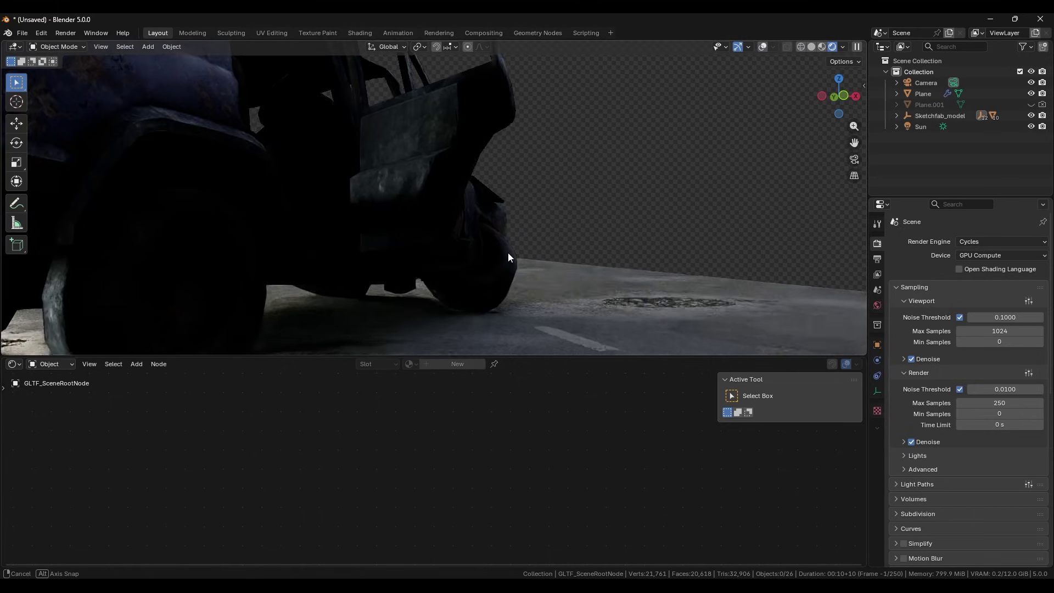
scroll(508, 252, down, 8)
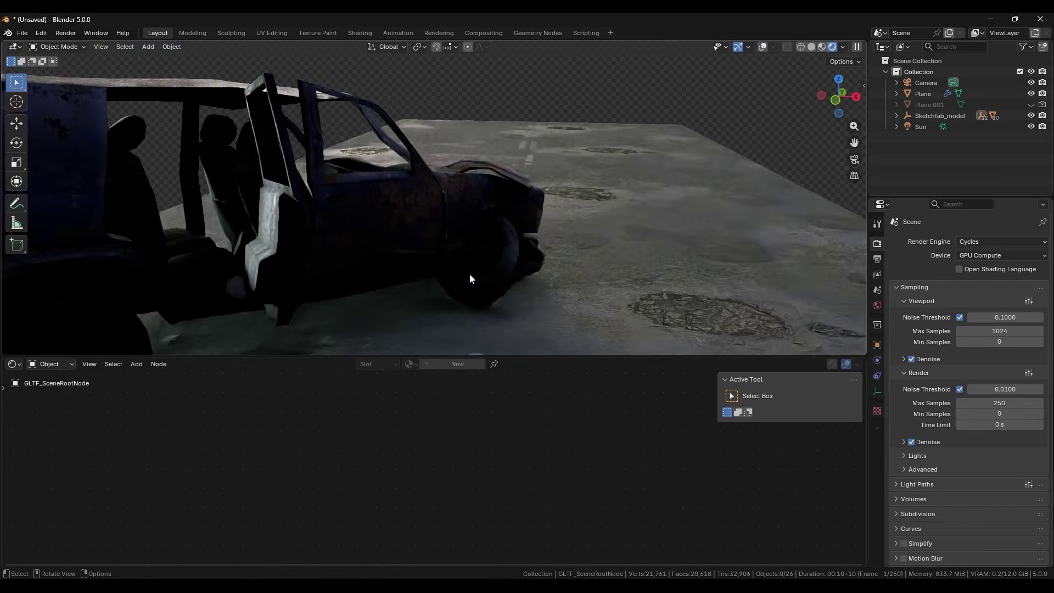
middle_drag(471, 278, 496, 344)
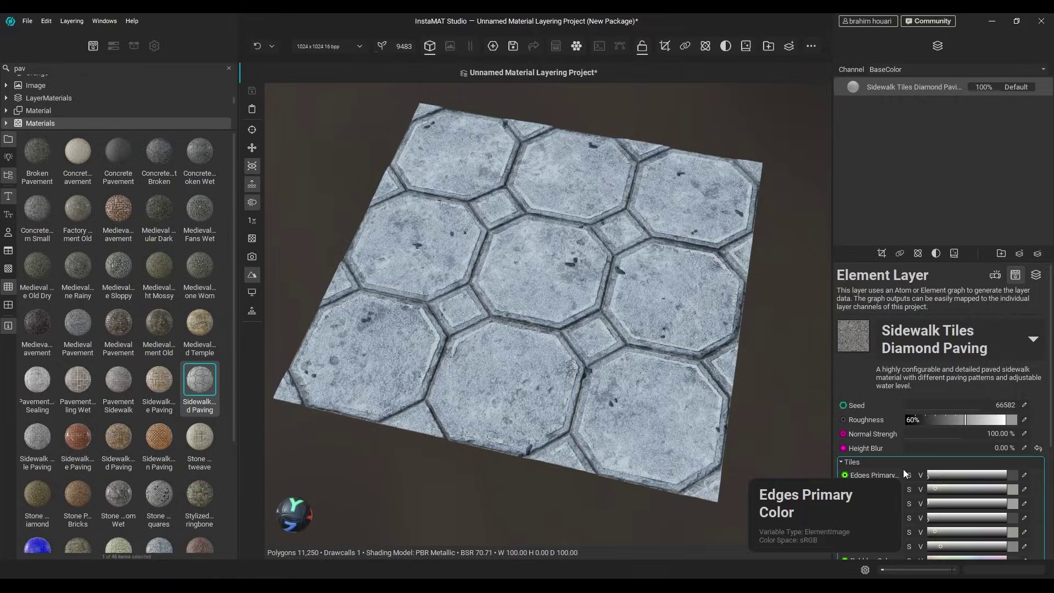
Step: Set the Sidewalk Tiles Diamond Paving count to 14 by 14, increase the roundness, and tune the remaining tile settings
scroll(903, 469, down, 5)
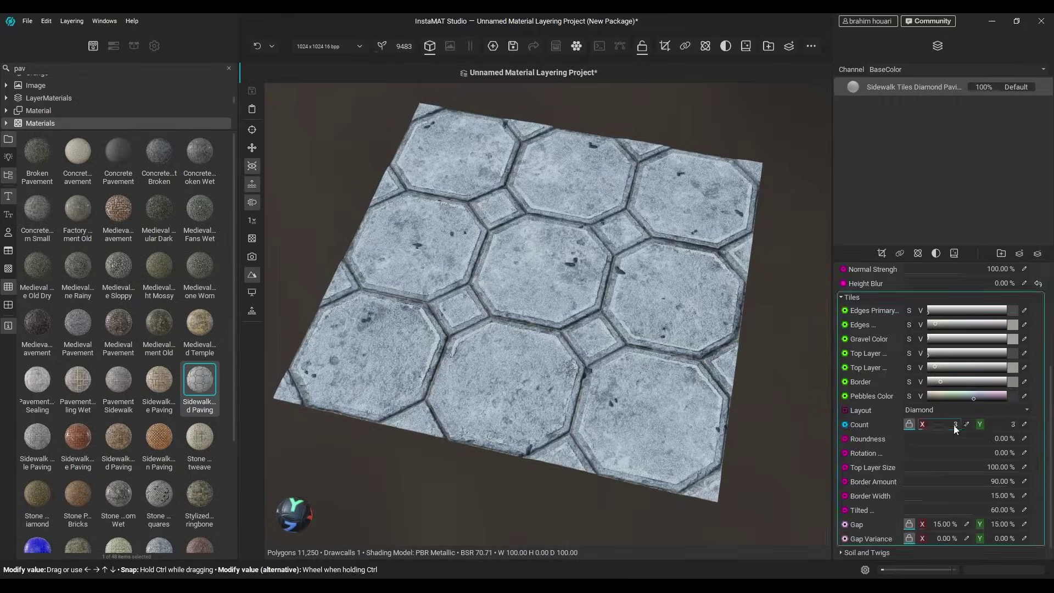
drag(946, 425, 906, 442)
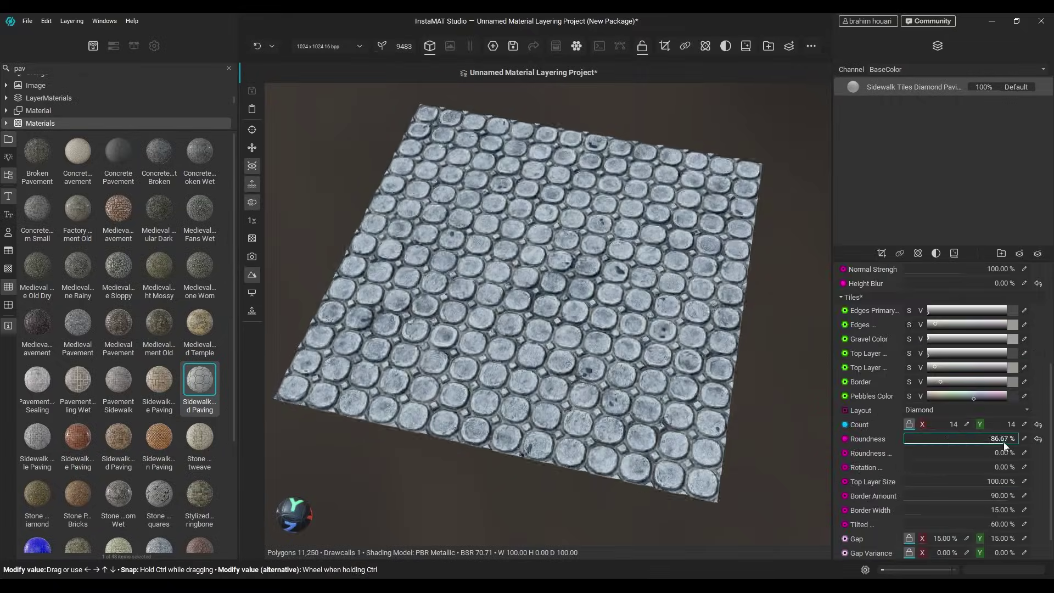
drag(978, 444, 1013, 487)
scroll(930, 502, down, 1)
drag(945, 471, 990, 479)
click(901, 538)
drag(930, 465, 929, 506)
scroll(934, 506, down, 1)
Step: Search the material library for "dirt" and add the Dirt Land material as a layer over the paving
click(229, 68)
text(dirt)
drag(199, 209, 442, 239)
scroll(1022, 266, up, 1)
Step: Adjust the Dirt Land layer's height blend offset so the dirt settles into the gaps between the tiles
click(1036, 275)
drag(924, 466, 914, 479)
click(938, 479)
Step: Add a Color Match to Dirt Land's base color, targeting Previous Layer Base Color at 0.32 opacity
click(936, 254)
click(960, 288)
click(973, 339)
click(975, 356)
click(1008, 437)
drag(1009, 439, 944, 440)
alt+drag(571, 433, 604, 443)
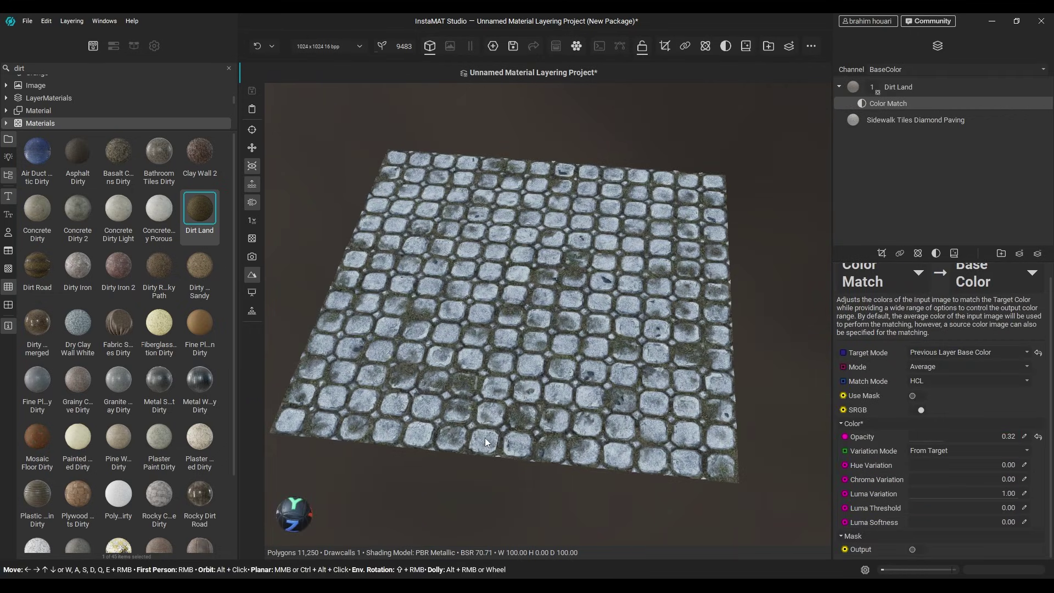
Step: Search the material library for "moss" and add the Moss material as a layer over Dirt Land
double_click(20, 68)
text(moss)
drag(37, 213, 789, 337)
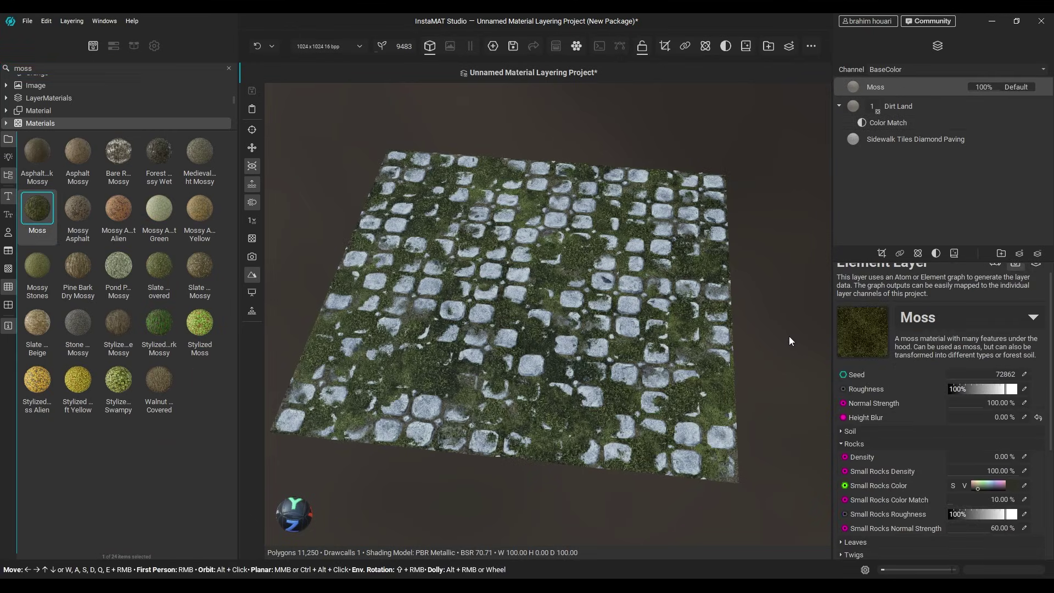
click(1036, 265)
Step: Mask the Moss layer with a Mesh Mask Builder, setting layer ambient occlusion opacity to 1.00 and tuning its other parameters
click(882, 254)
click(940, 313)
click(884, 428)
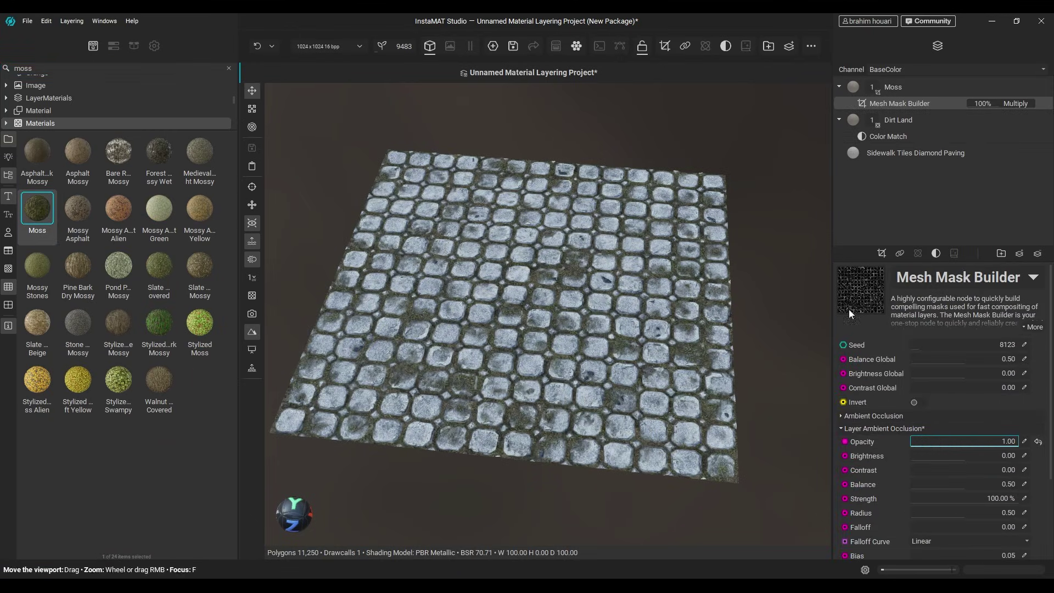
alt+click(899, 103)
drag(947, 455, 917, 524)
scroll(975, 539, down, 1)
key(s)
scroll(1022, 297, up, 1)
Step: Adjust the height blend offset of the Moss layer over the paving
click(1016, 88)
mouse_move(956, 466)
mouse_down()
mouse_move(1004, 468)
mouse_move(967, 471)
mouse_up()
drag(752, 428, 664, 427)
scroll(663, 427, up, 2)
Step: Add a multi-channel layer above Moss with base color off, 0% roughness, and Height Blend at 0.54 offset
click(1019, 254)
click(1018, 261)
click(934, 367)
click(969, 398)
click(969, 401)
drag(968, 412, 989, 411)
drag(991, 87, 967, 87)
click(933, 461)
drag(923, 458, 821, 456)
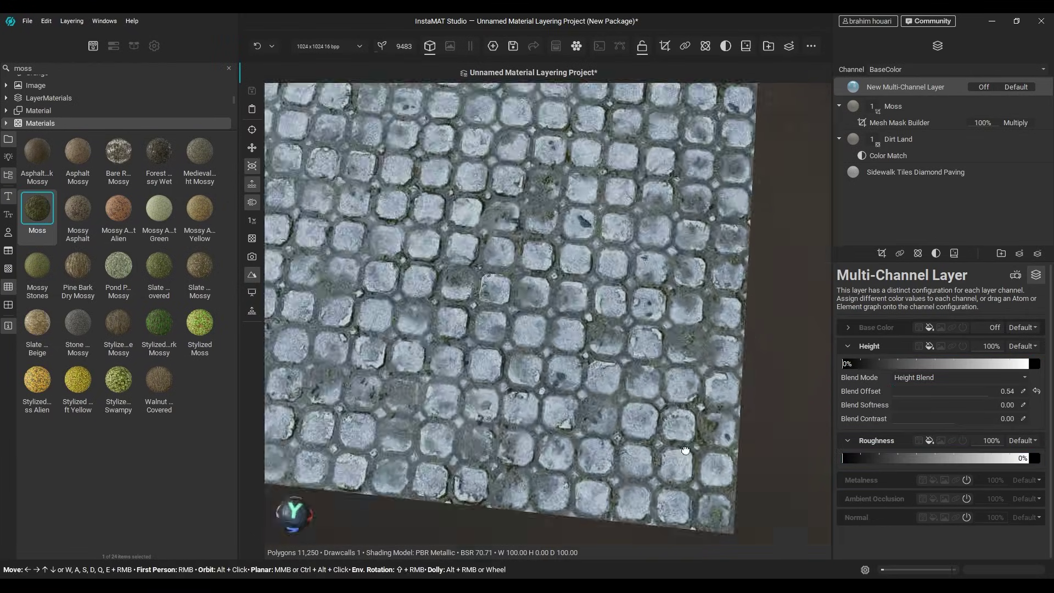